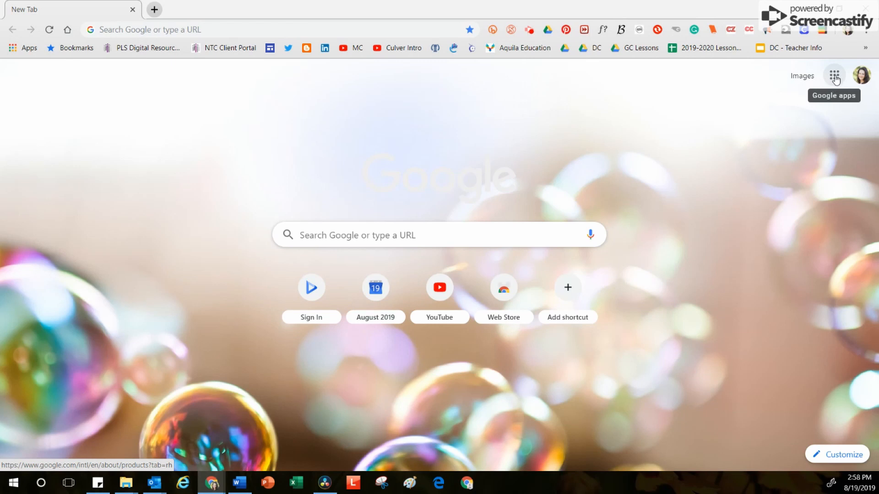
- Look through the available Google apps and open Google Classroom
{"action": "left_click", "coordinate": [835, 77]}
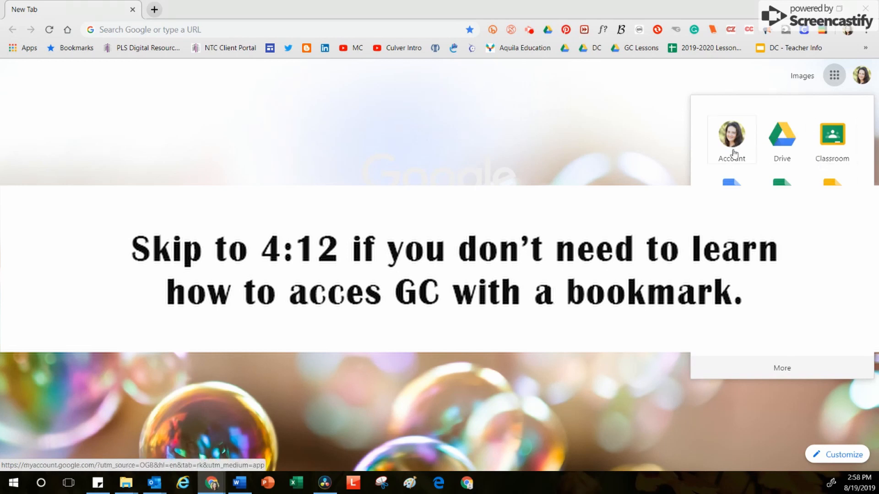
{"action": "left_click_drag", "start_coordinate": [732, 195], "coordinate": [751, 182]}
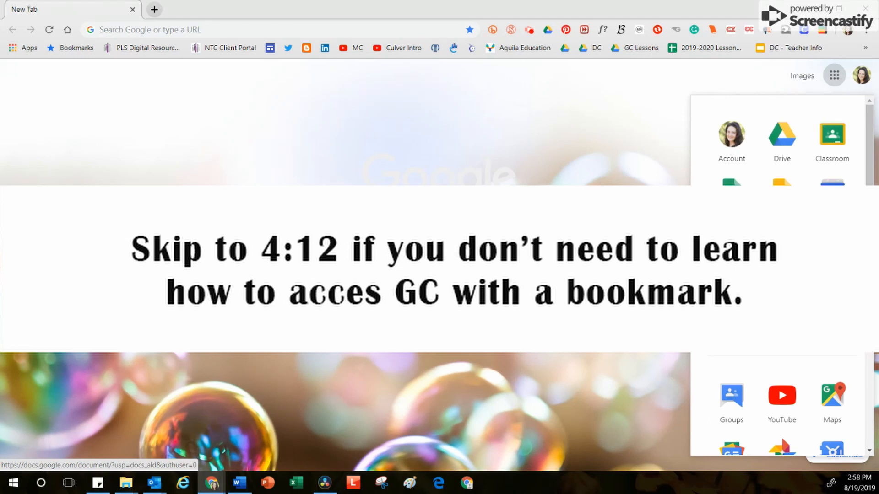
{"action": "left_click_drag", "start_coordinate": [778, 279], "coordinate": [731, 196]}
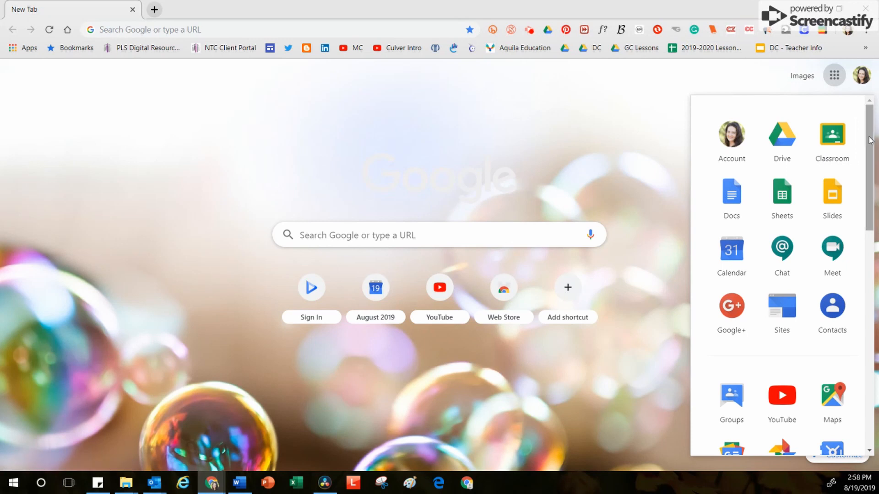
{"action": "mouse_move", "coordinate": [870, 140]}
{"action": "left_mouse_down"}
{"action": "mouse_move", "coordinate": [862, 365]}
{"action": "mouse_move", "coordinate": [859, 115]}
{"action": "left_mouse_up"}
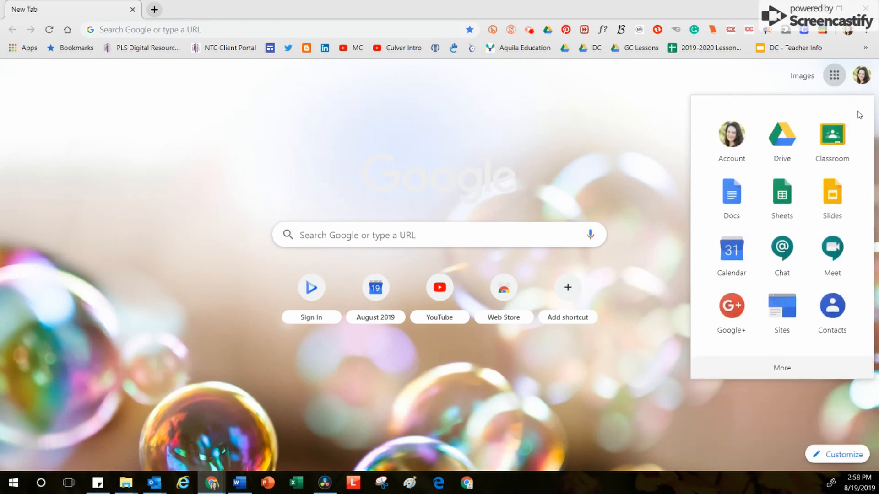
{"action": "left_click", "coordinate": [836, 134]}
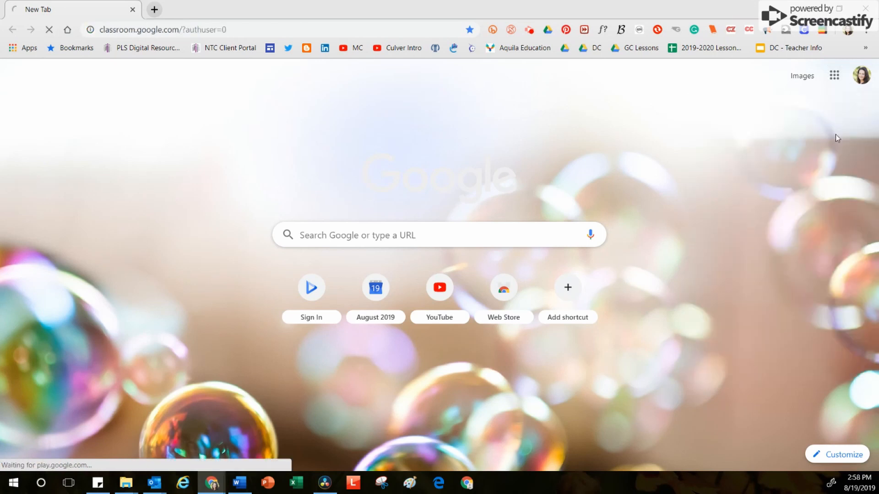
- Open a new tab ahead of the Classes tab and display the bookmarks bar and its overflow bookmarks
{"action": "left_click", "coordinate": [154, 9]}
{"action": "left_click_drag", "start_coordinate": [180, 11], "coordinate": [56, 12]}
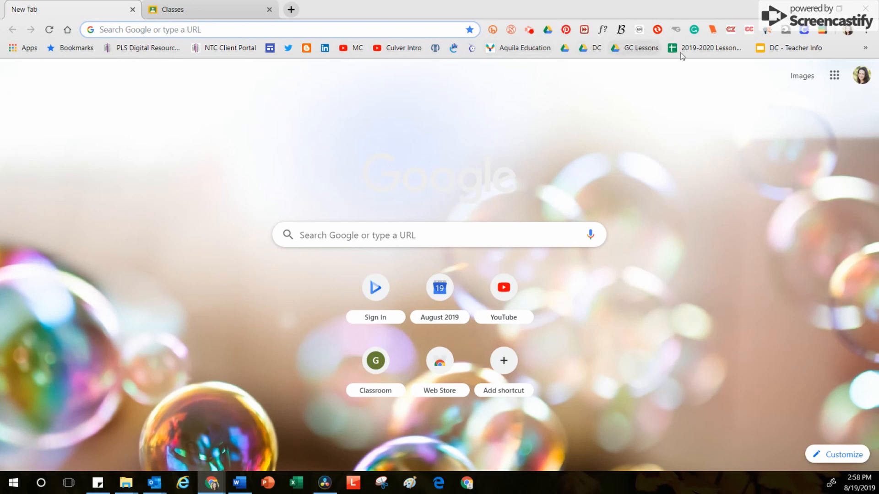
{"action": "left_click", "coordinate": [866, 31]}
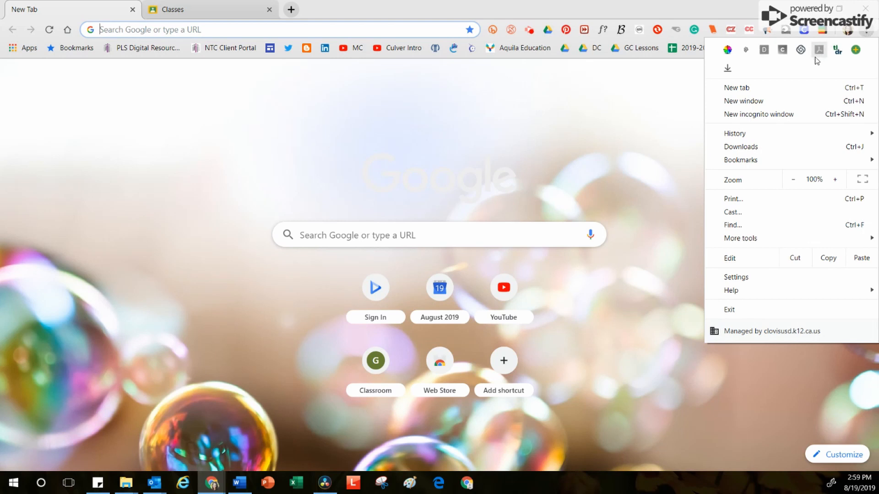
{"action": "mouse_move", "coordinate": [768, 163]}
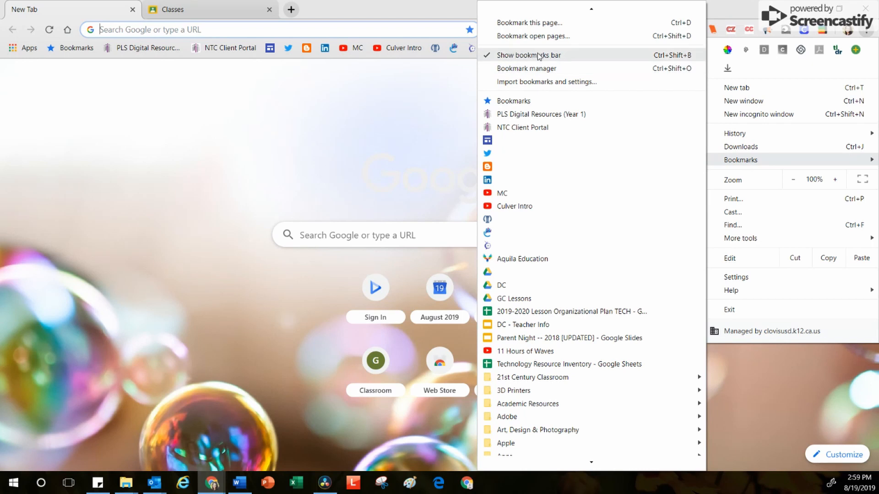
{"action": "left_click", "coordinate": [556, 56]}
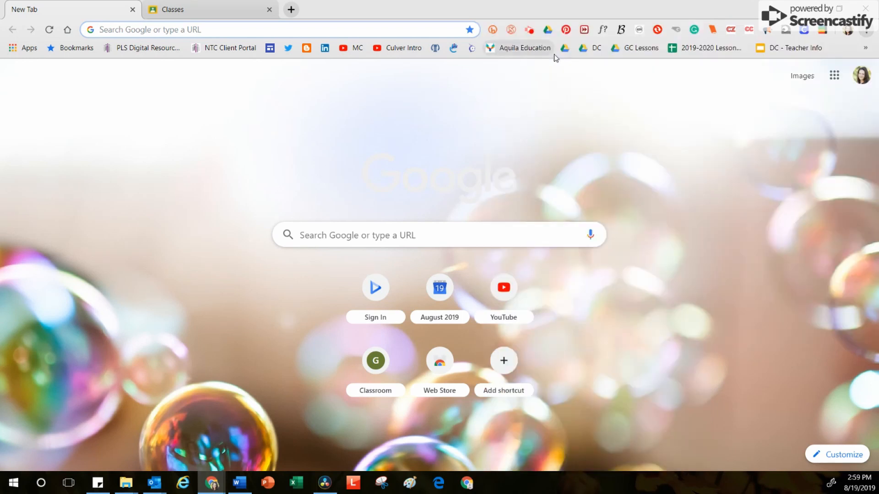
{"action": "left_click", "coordinate": [865, 49]}
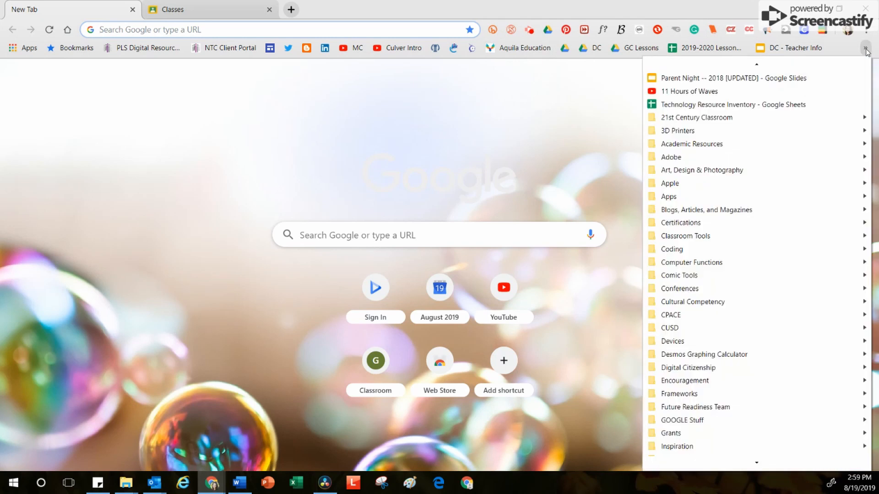
{"action": "left_click", "coordinate": [866, 29]}
- Load classroom.google.com in the first tab by its web address
{"action": "left_click", "coordinate": [208, 29]}
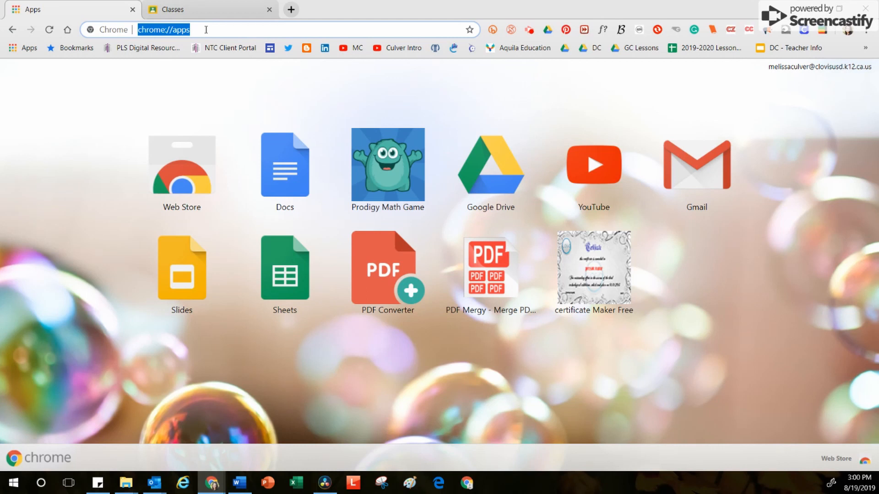
{"action": "type", "text": "classr"}
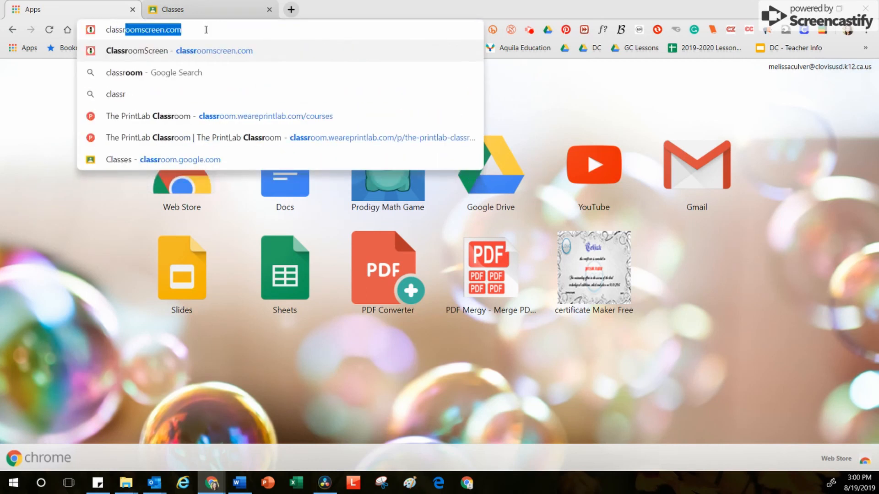
{"action": "type", "text": "oom.google.com"}
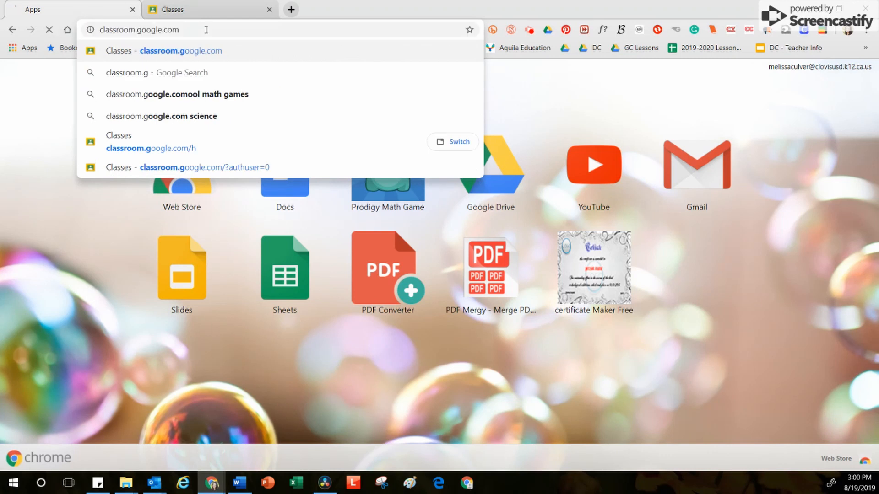
{"action": "key", "text": "Return"}
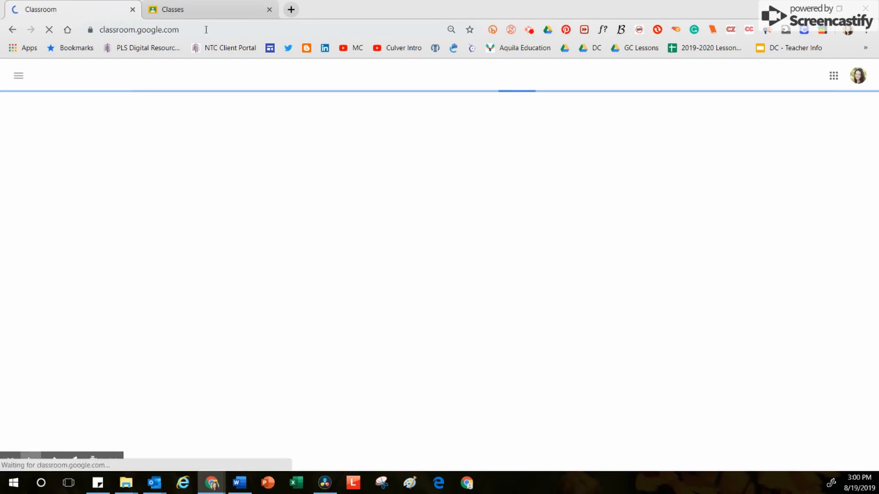
- Add another tab ahead of the existing ones and load the Google Classroom classes page in it
{"action": "left_click", "coordinate": [291, 10]}
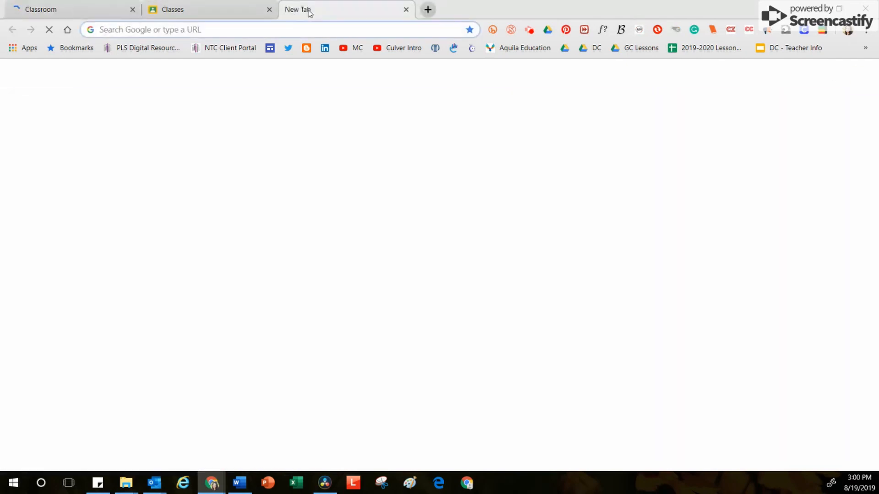
{"action": "left_click_drag", "start_coordinate": [308, 13], "coordinate": [31, 19]}
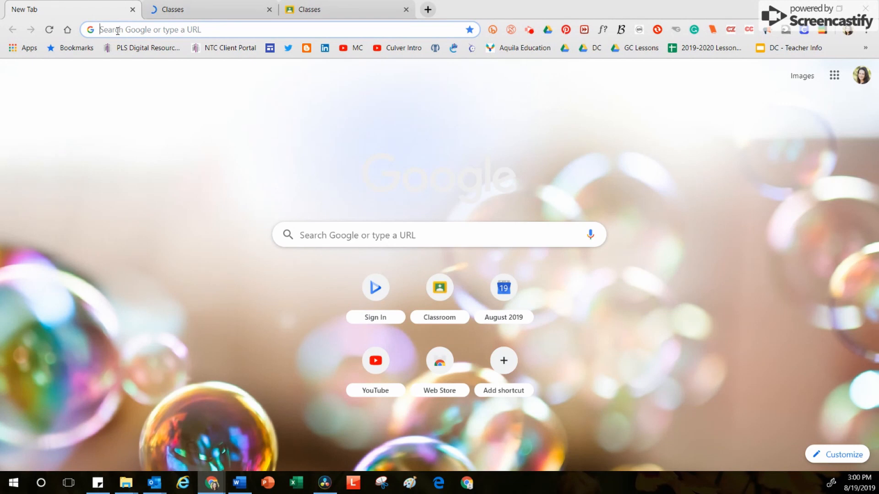
{"action": "type", "text": "cla"}
{"action": "key", "text": "Return"}
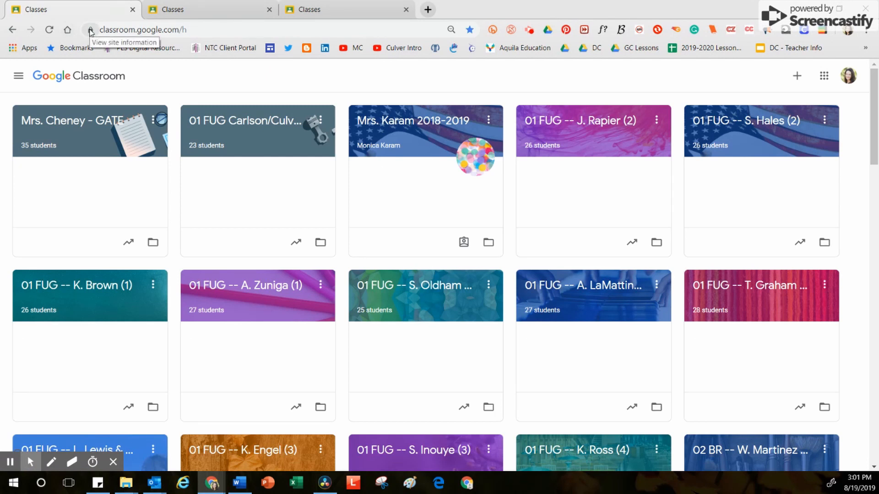
- Bookmark the classes page on the bookmarks bar just before MC, and test it by returning from the MC page
{"action": "left_click_drag", "start_coordinate": [90, 31], "coordinate": [344, 50]}
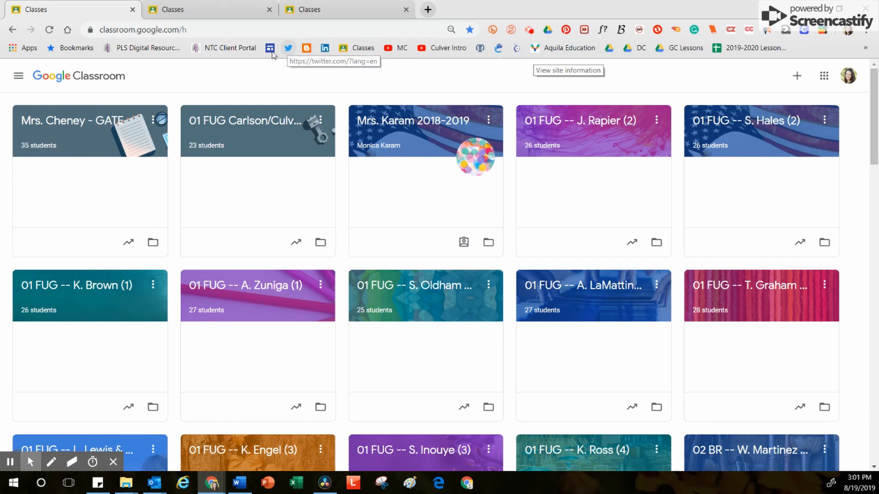
{"action": "left_click", "coordinate": [396, 48]}
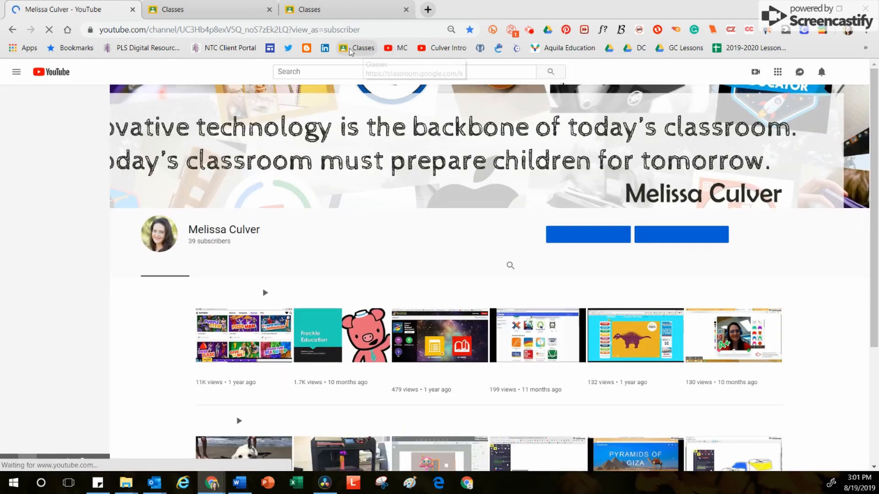
{"action": "left_click", "coordinate": [359, 48]}
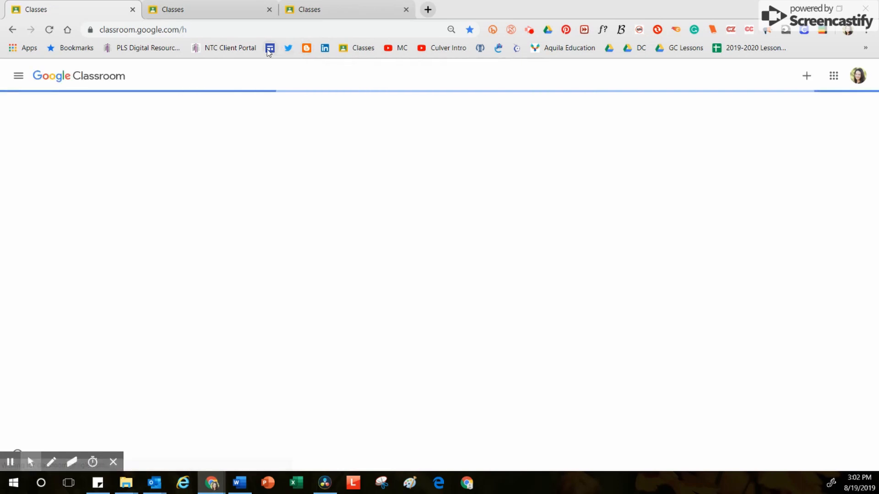
- Remove the name from the Classes bookmark and save it as an icon-only bookmark
{"action": "right_click", "coordinate": [358, 48]}
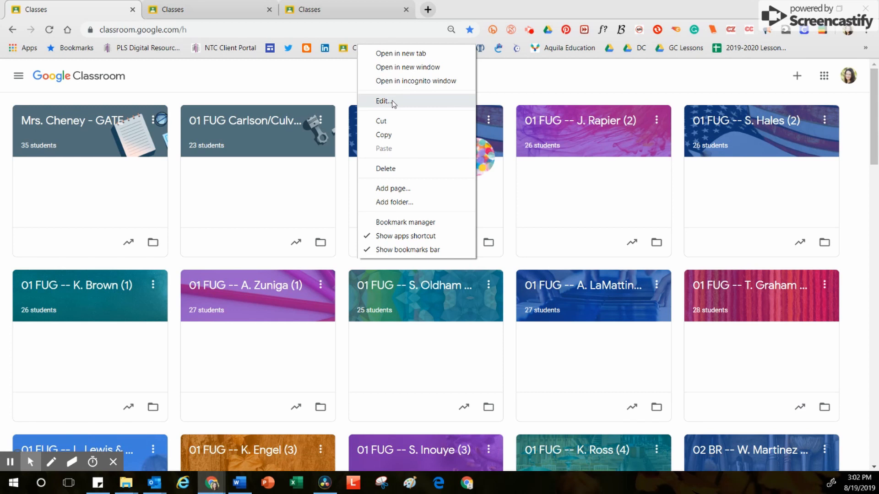
{"action": "left_click", "coordinate": [391, 101]}
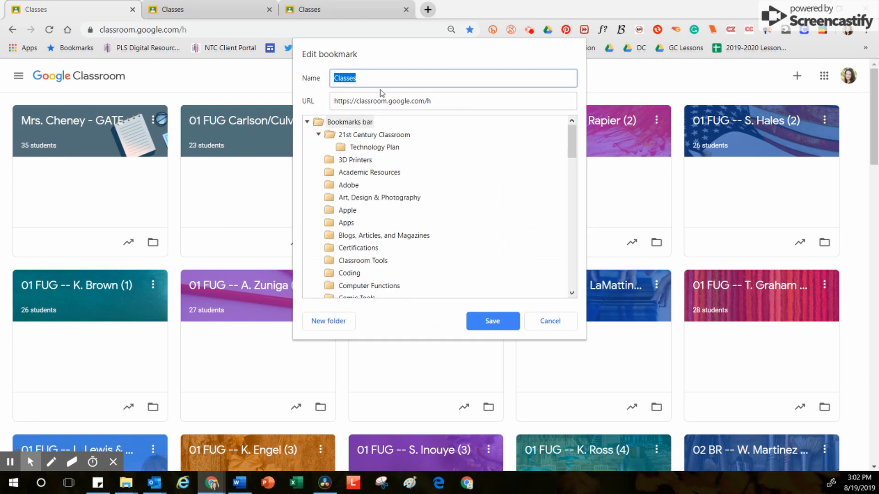
{"action": "key", "text": "BackSpace"}
{"action": "left_click", "coordinate": [493, 322]}
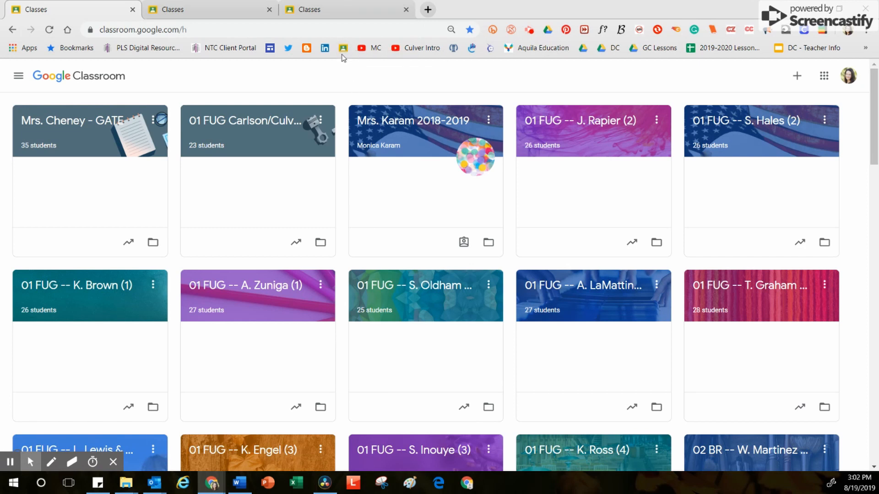
- Close the two extra Classes tabs, keeping only the first one open
{"action": "mouse_move", "coordinate": [344, 47]}
{"action": "left_mouse_down"}
{"action": "mouse_move", "coordinate": [87, 50]}
{"action": "mouse_move", "coordinate": [337, 48]}
{"action": "left_mouse_up"}
{"action": "left_click", "coordinate": [406, 10]}
{"action": "left_click", "coordinate": [269, 10]}
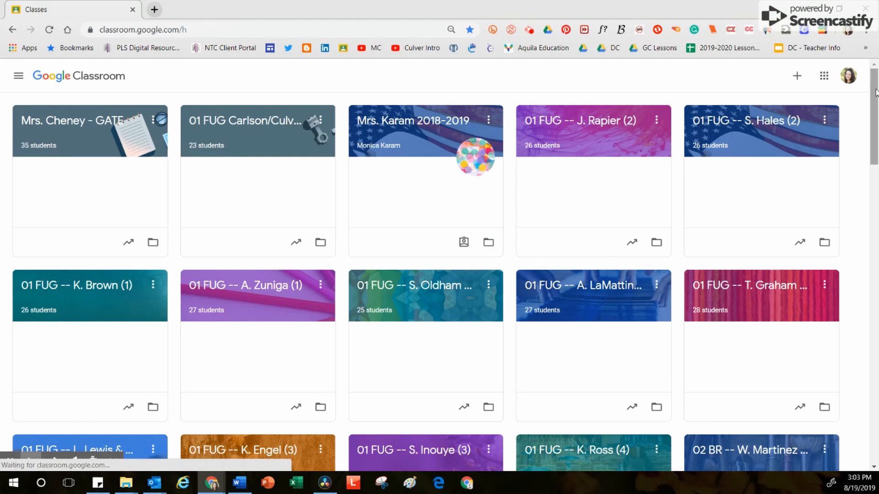
- Review the full list of classes and archive the 01 FUG (2) class with the purple banner in the first row
{"action": "left_click_drag", "start_coordinate": [873, 92], "coordinate": [877, 391]}
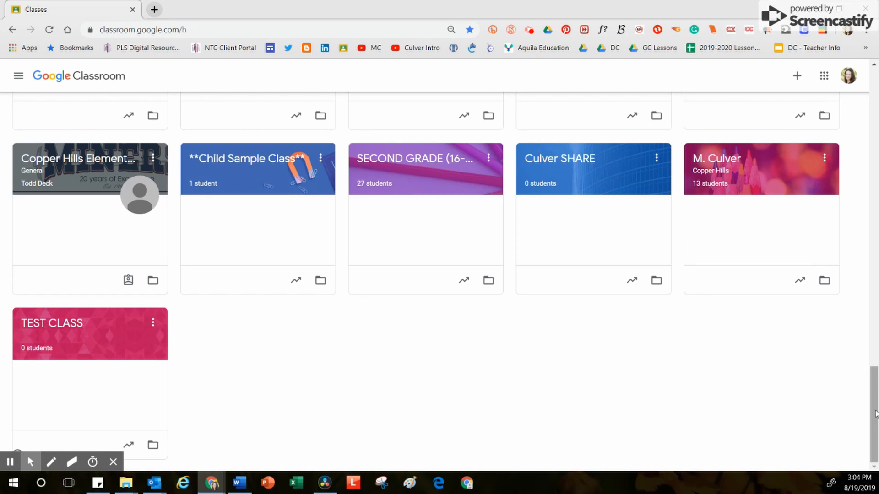
{"action": "left_click_drag", "start_coordinate": [875, 415], "coordinate": [877, 110]}
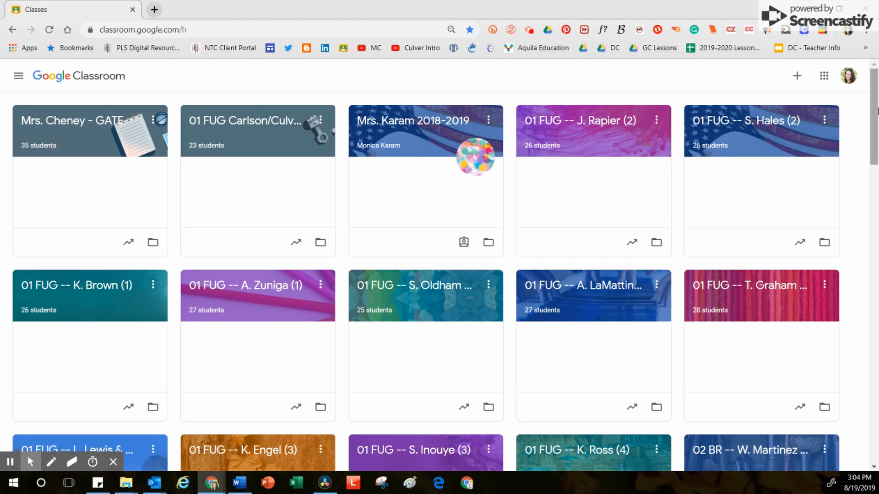
{"action": "left_click", "coordinate": [657, 121]}
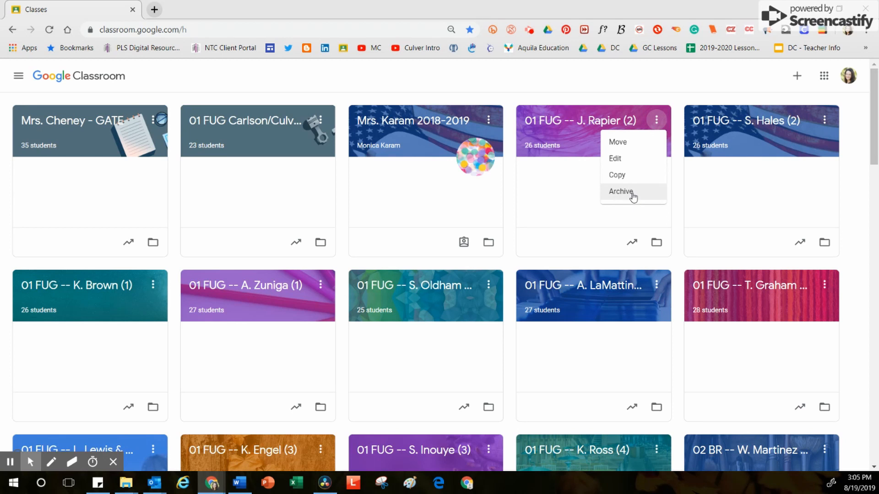
{"action": "left_click", "coordinate": [633, 194]}
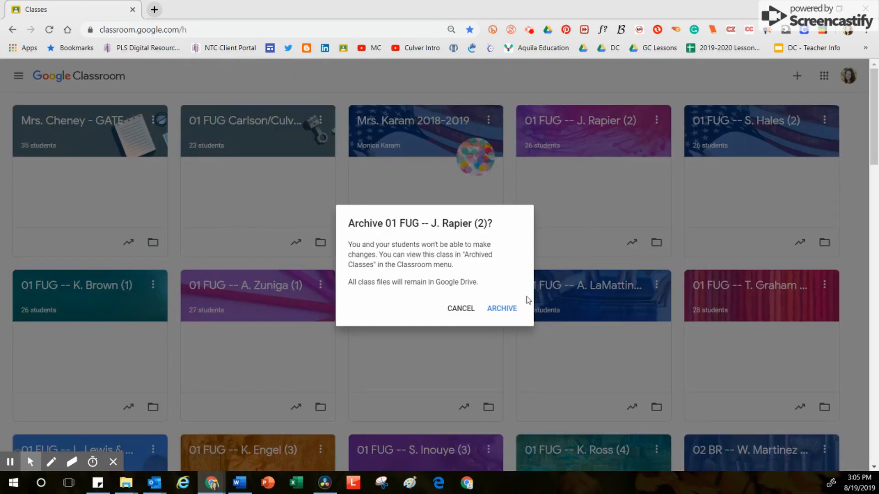
{"action": "left_click", "coordinate": [506, 309]}
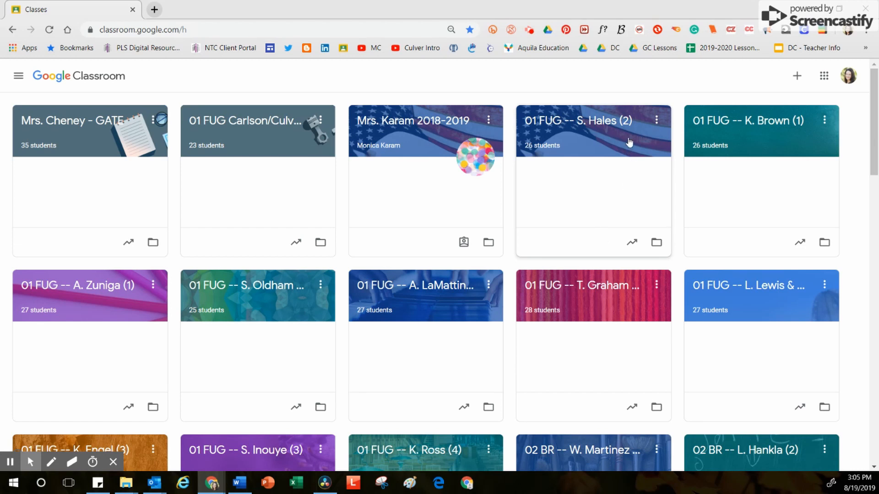
- Archive the other 01 FUG (2) class, the one with the flag banner and 26 students
{"action": "left_click", "coordinate": [656, 120]}
{"action": "left_click", "coordinate": [639, 192]}
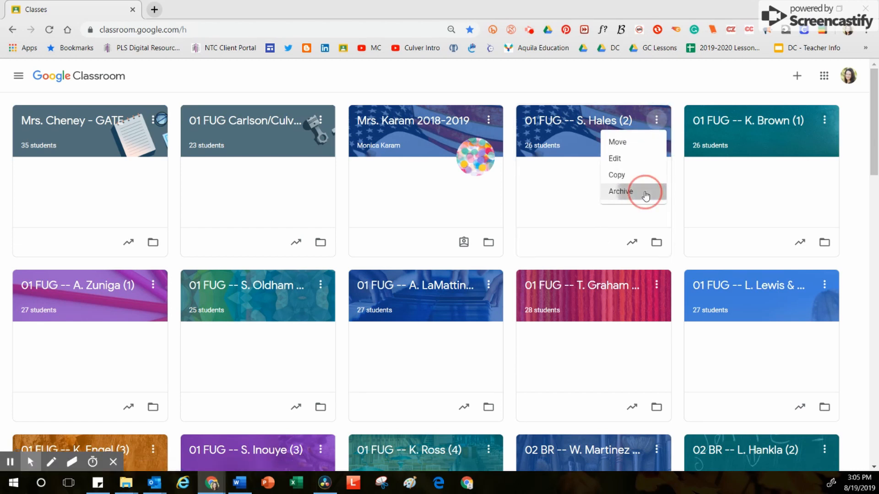
{"action": "left_click", "coordinate": [515, 312]}
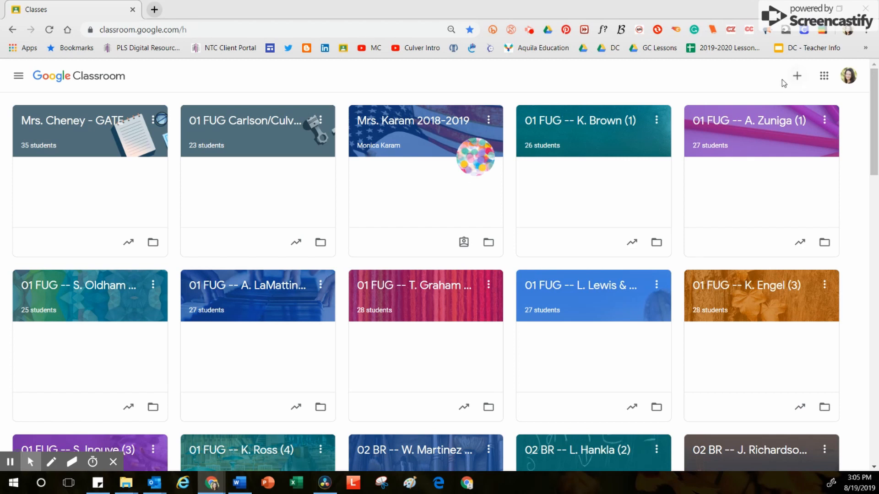
- Start creating a new class and enter the teacher's title and surname followed by "Room 8" as the class name
{"action": "left_click", "coordinate": [797, 77]}
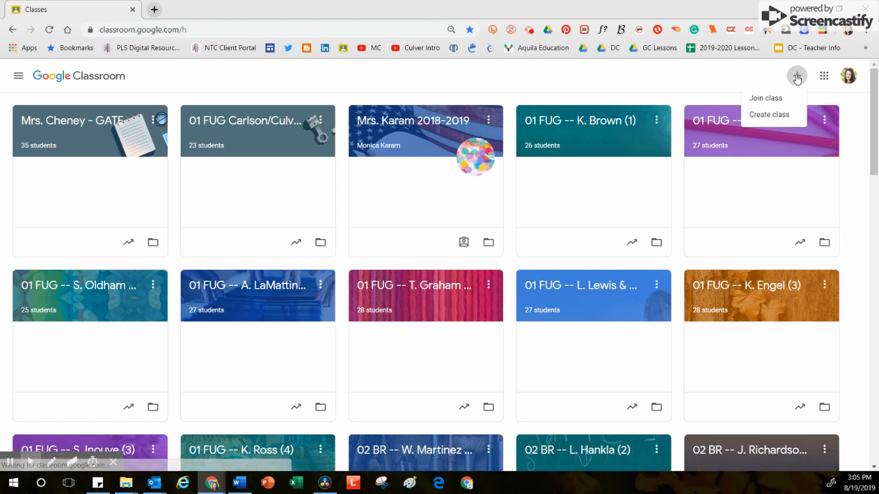
{"action": "left_click", "coordinate": [781, 117]}
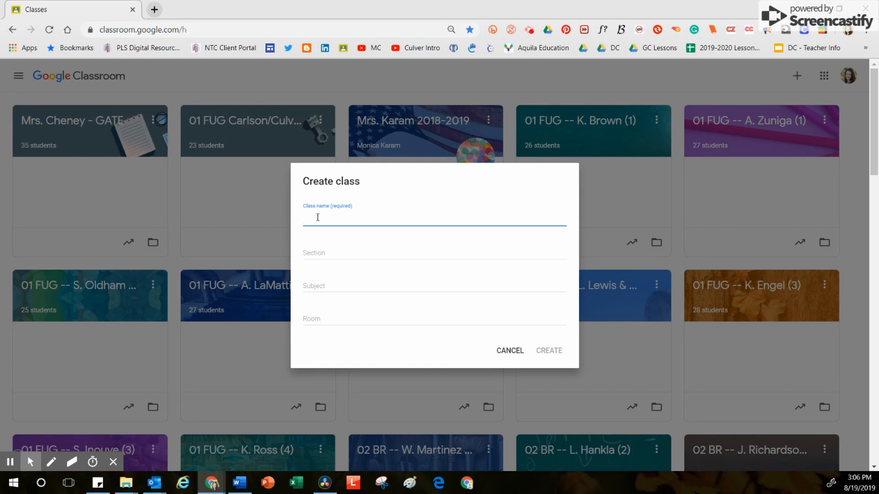
{"action": "type", "text": "Culver"}
{"action": "key", "text": "Home"}
{"action": "type", "text": "Mrs."}
{"action": "key", "text": "End"}
{"action": "type", "text": "Room 8"}
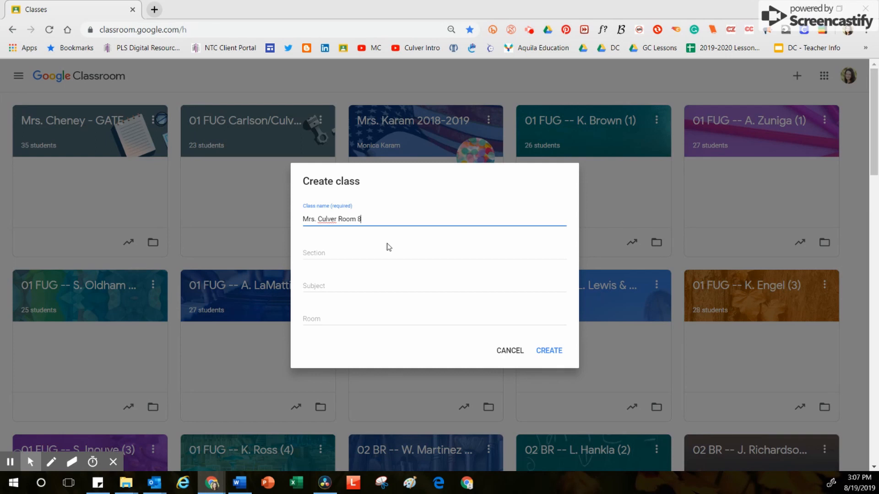
- Replace "Room 8" in the new class's name with "19/20"
{"action": "key", "text": "shift+Left"}
{"action": "key", "text": "shift+Left"}
{"action": "key", "text": "shift+Left"}
{"action": "key", "text": "shift+Left"}
{"action": "key", "text": "shift+Left"}
{"action": "key", "text": "shift+Left"}
{"action": "key", "text": "BackSpace"}
{"action": "type", "text": "19/20"}
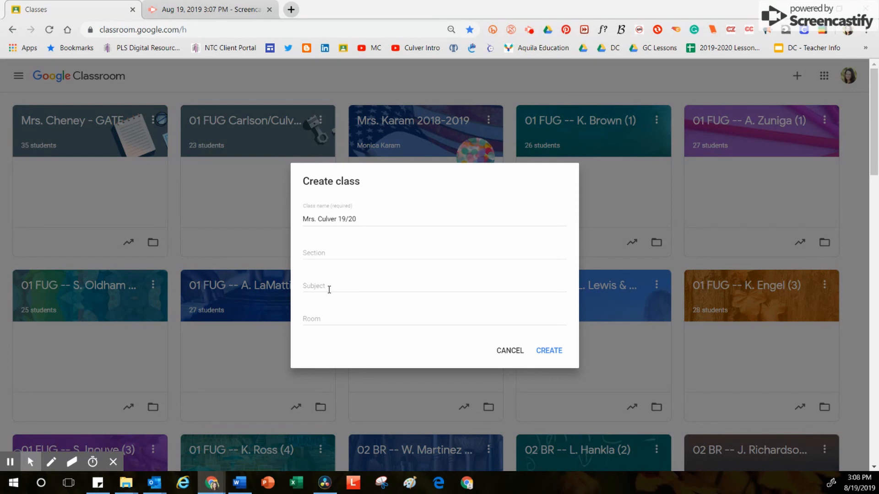
- Append "(Group A)" to the new class's name, create the class, and dismiss the notice about the Classwork page
{"action": "left_click", "coordinate": [369, 223]}
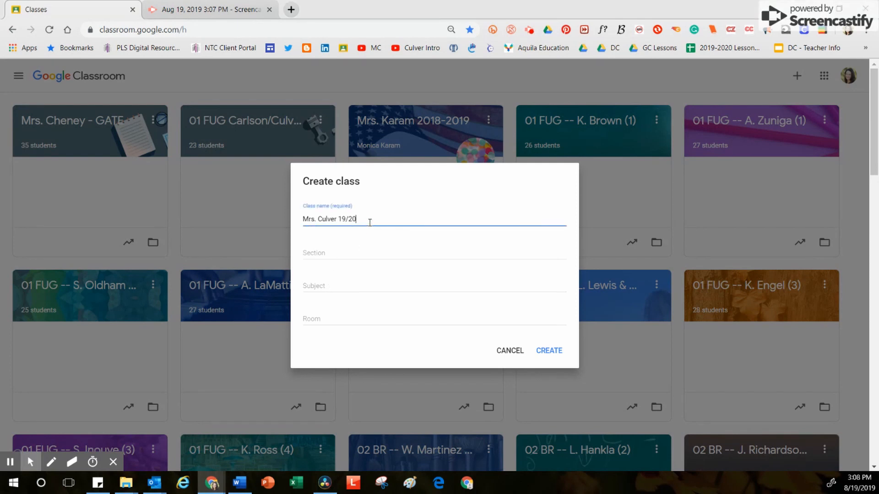
{"action": "type", "text": "(A)"}
{"action": "key", "text": "Left"}
{"action": "key", "text": "Left"}
{"action": "type", "text": "Group"}
{"action": "left_click", "coordinate": [551, 352]}
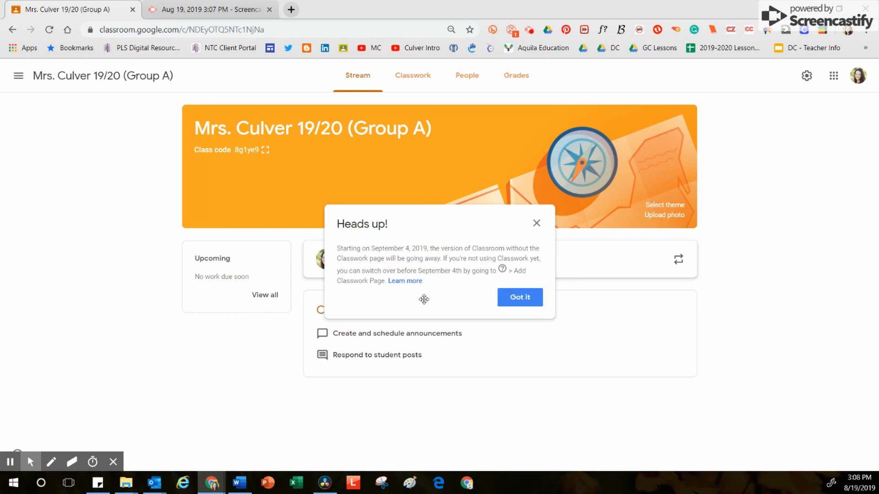
{"action": "left_click", "coordinate": [520, 298]}
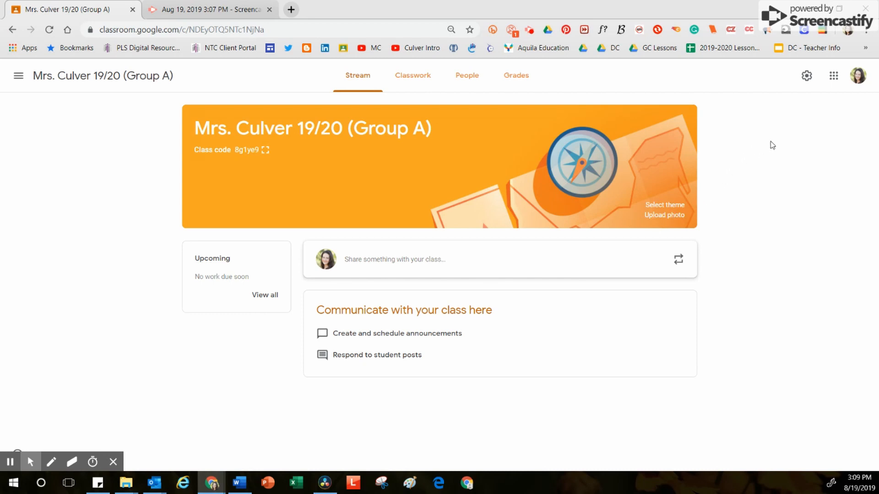
- Set the class's Stream permission to "Only teachers can post or comment" and save the class settings
{"action": "left_click", "coordinate": [807, 77]}
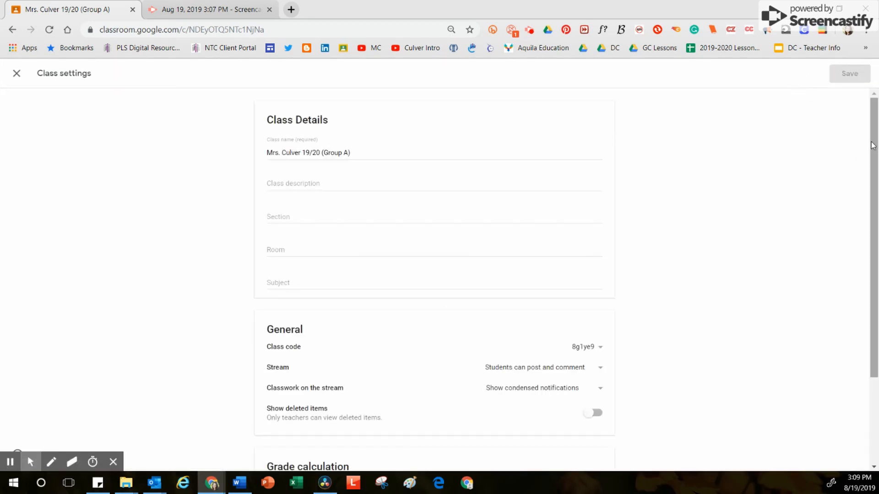
{"action": "left_click_drag", "start_coordinate": [873, 145], "coordinate": [878, 241]}
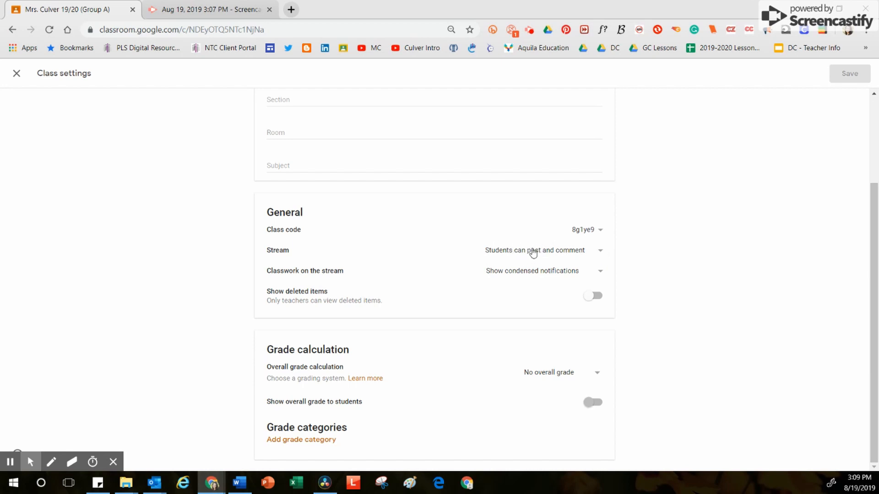
{"action": "left_click", "coordinate": [598, 254]}
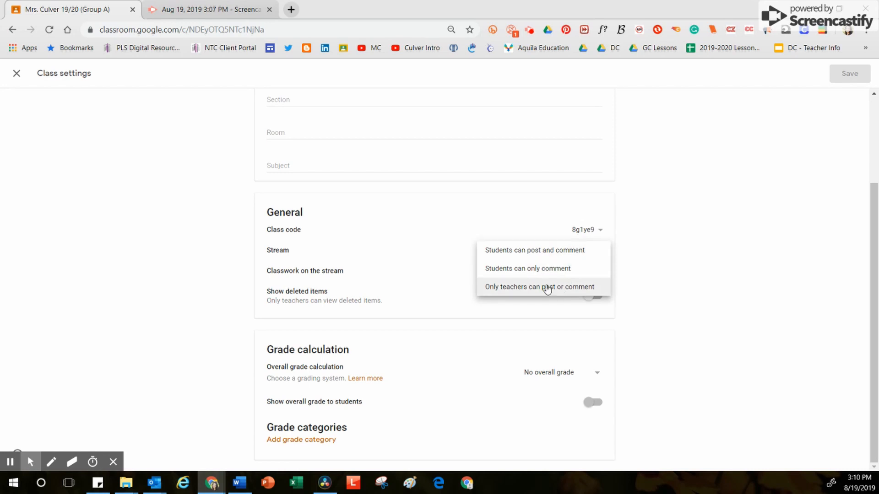
{"action": "left_click", "coordinate": [520, 289]}
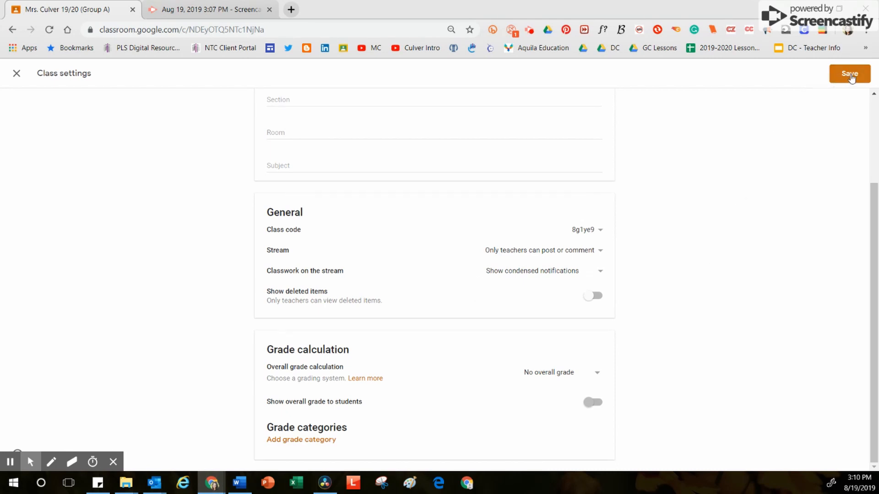
{"action": "left_click", "coordinate": [834, 77]}
{"action": "left_click", "coordinate": [852, 73]}
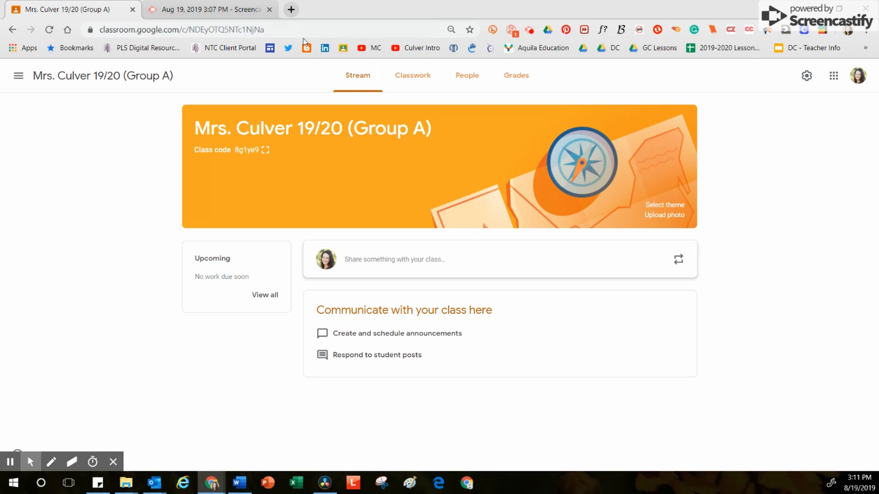
- Switch to Google Drive in a new tab and open the SECOND GRADE (16-17) folder inside the Classroom folder
{"action": "left_click", "coordinate": [291, 9]}
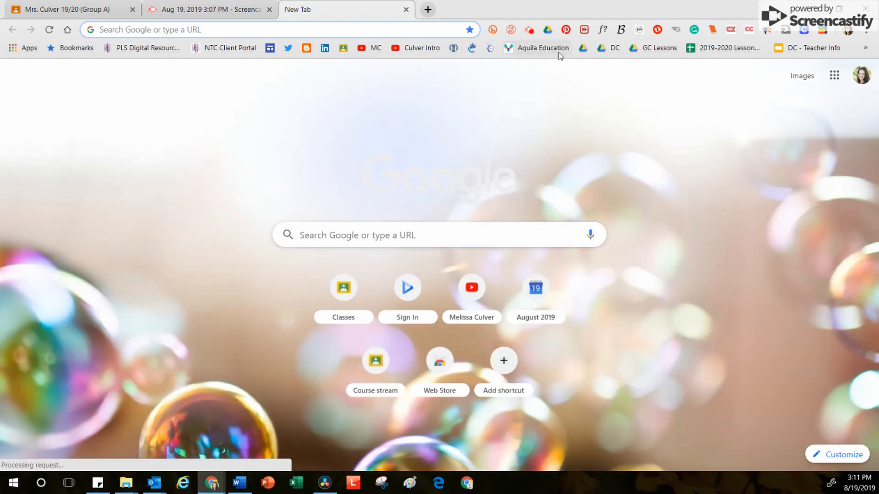
{"action": "left_click", "coordinate": [583, 48]}
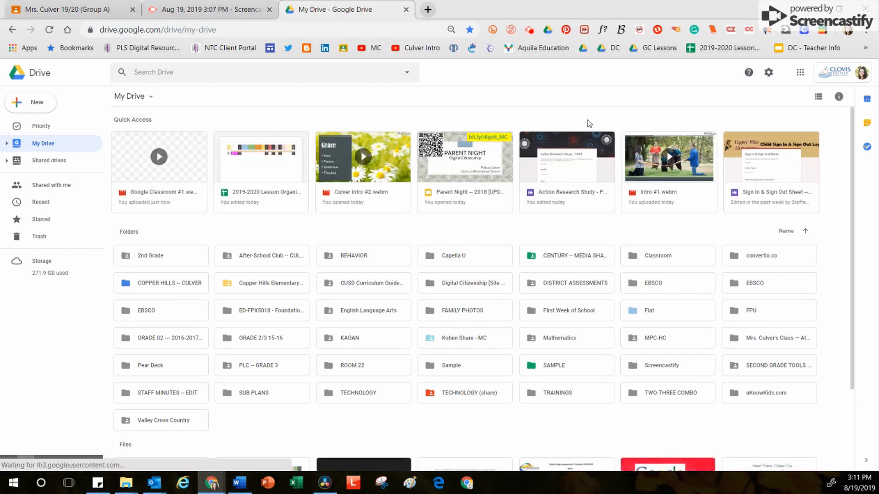
{"action": "double_click", "coordinate": [658, 256]}
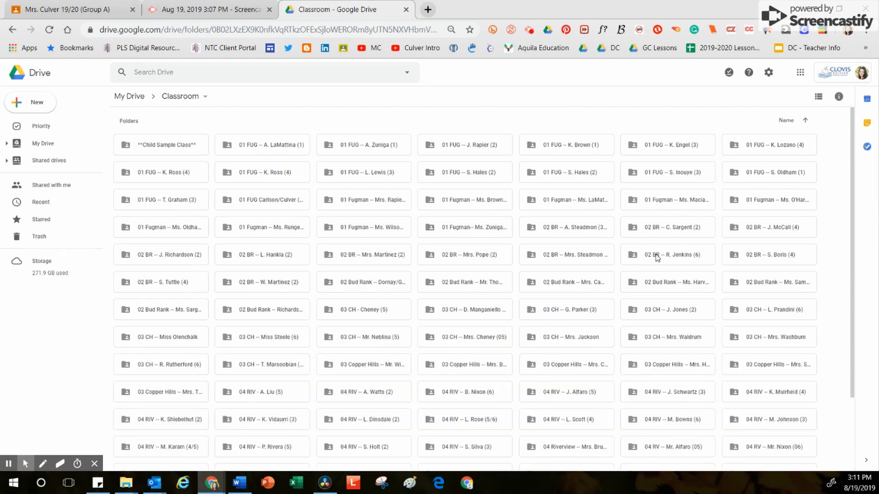
{"action": "left_click_drag", "start_coordinate": [852, 122], "coordinate": [847, 306]}
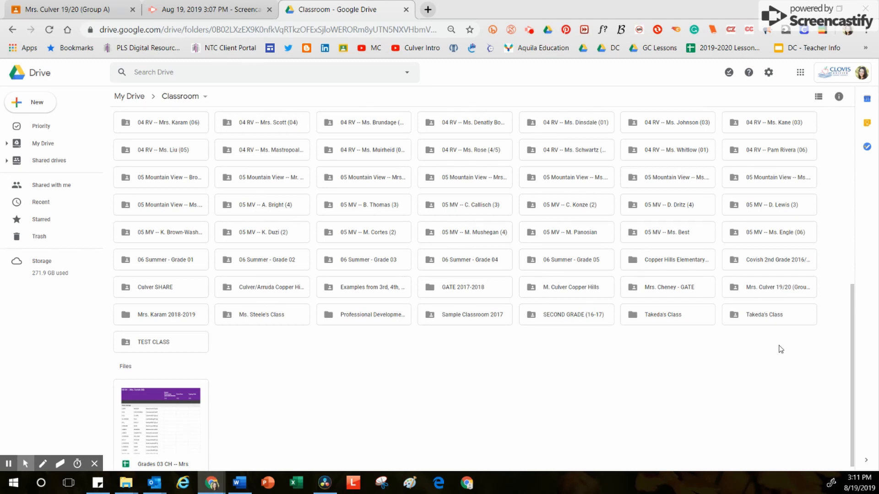
{"action": "double_click", "coordinate": [557, 316]}
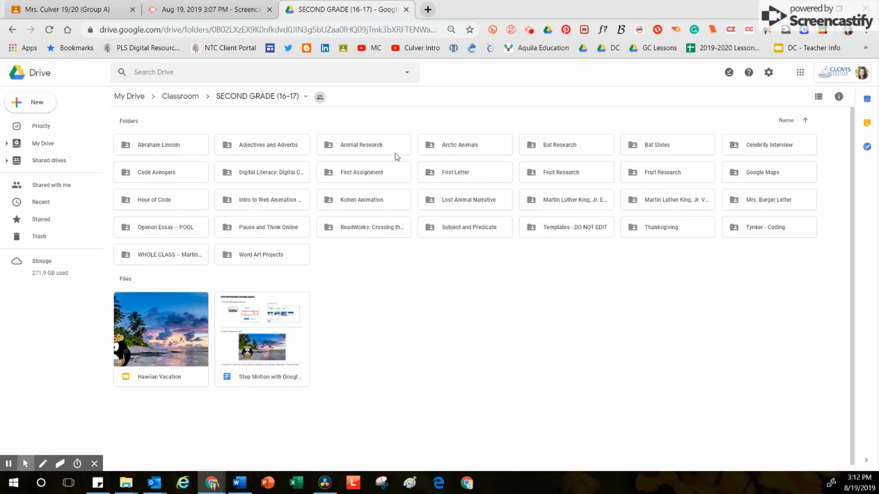
- Return to Google Classroom, view the new class's Classwork page, and open the list of all classes in a separate first tab
{"action": "left_click", "coordinate": [70, 12]}
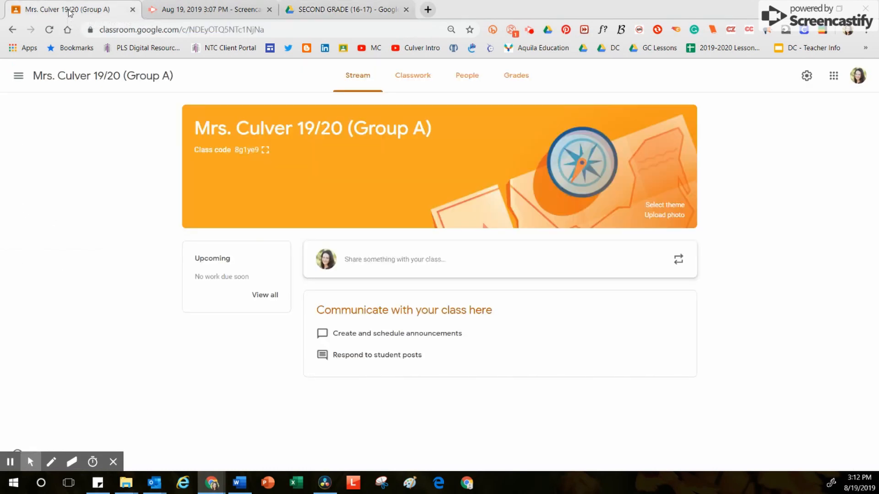
{"action": "left_click", "coordinate": [428, 10]}
{"action": "left_click_drag", "start_coordinate": [152, 12], "coordinate": [8, 10]}
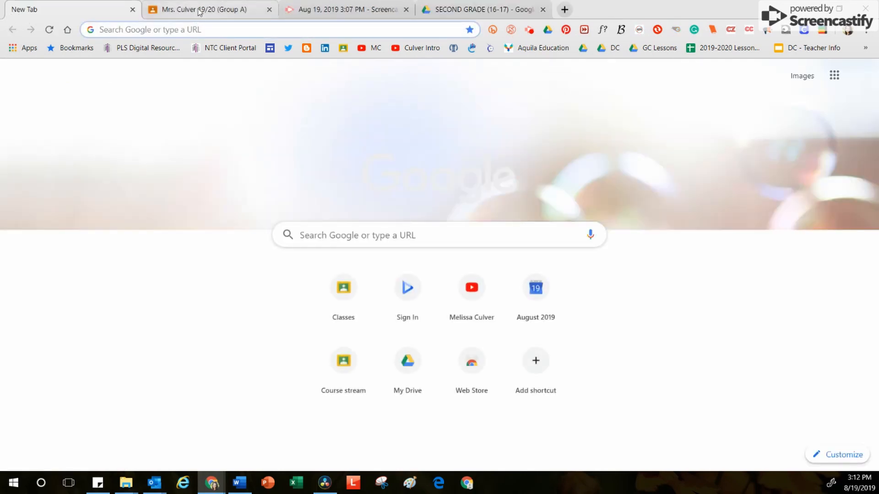
{"action": "left_click", "coordinate": [199, 10]}
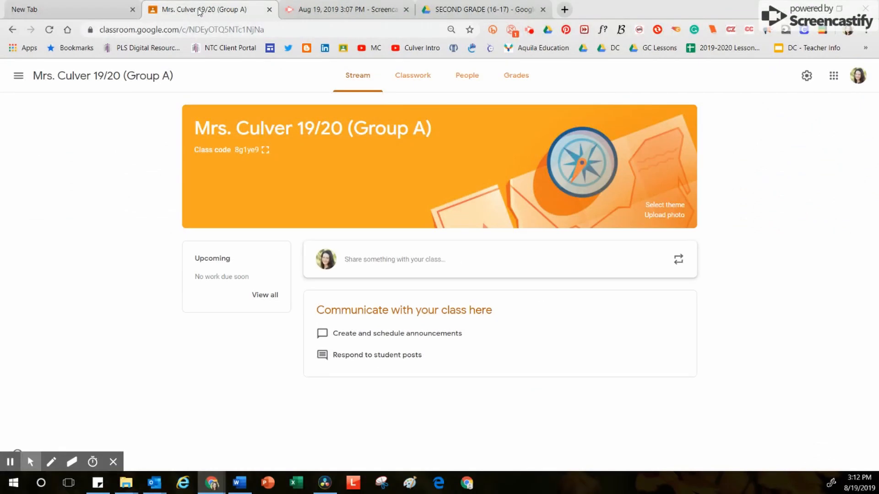
{"action": "left_click", "coordinate": [419, 82]}
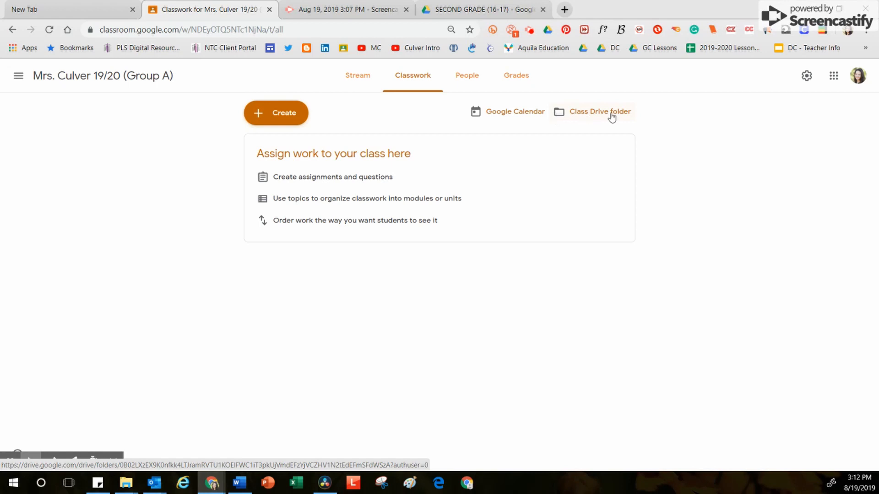
{"action": "left_click", "coordinate": [77, 8]}
{"action": "left_click", "coordinate": [343, 48]}
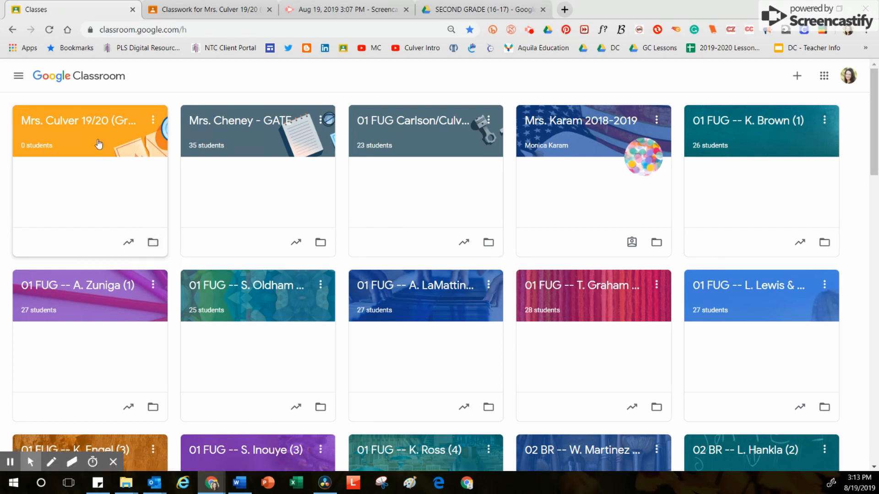
- Go back to the 19/20 (Group A) class and compare its Stream and Classwork pages
{"action": "left_click", "coordinate": [181, 14]}
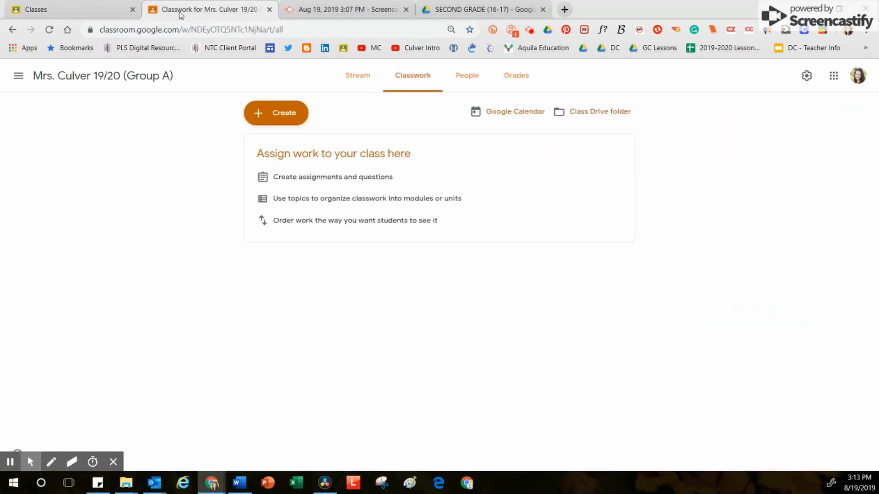
{"action": "left_click", "coordinate": [360, 77]}
{"action": "left_click", "coordinate": [413, 79]}
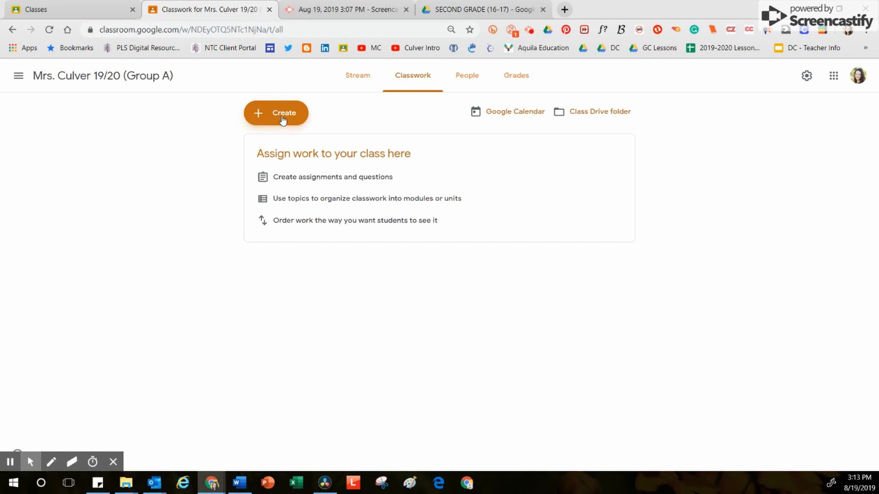
{"action": "left_click", "coordinate": [355, 80]}
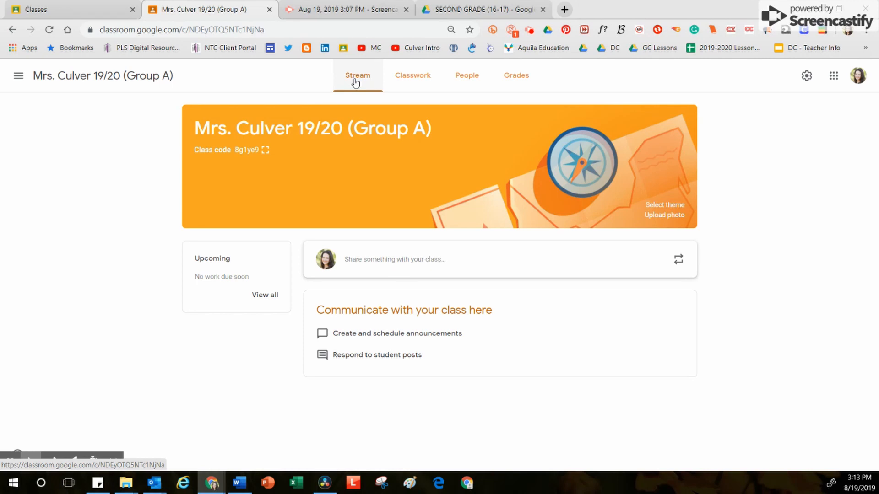
- Look up a co-teacher by name in the class's teacher invitation, and cancel without inviting anyone
{"action": "left_click", "coordinate": [466, 76]}
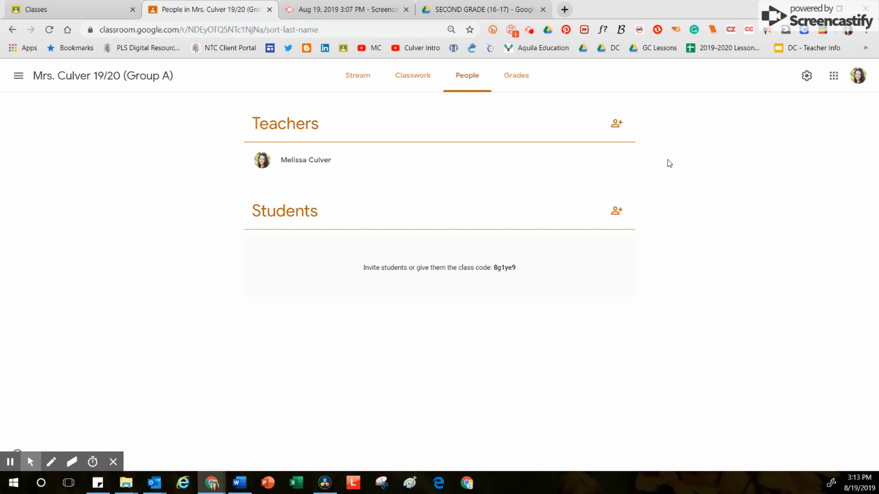
{"action": "left_click", "coordinate": [613, 127]}
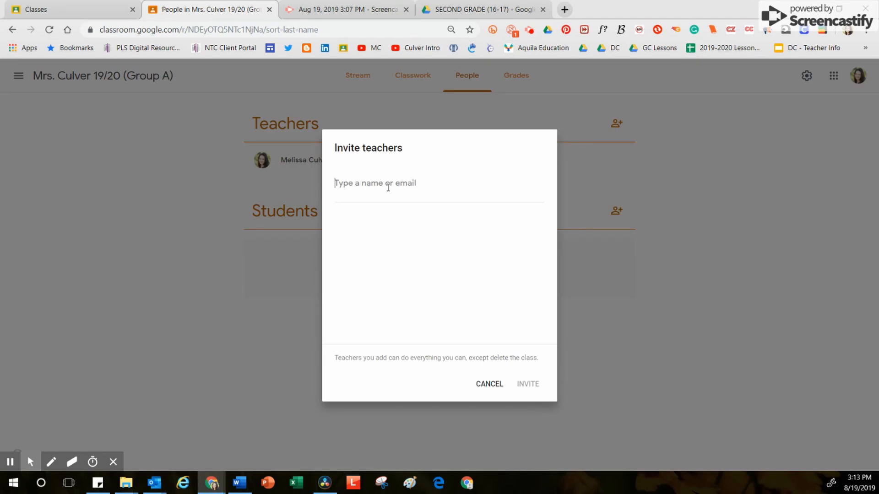
{"action": "type", "text": "ke"}
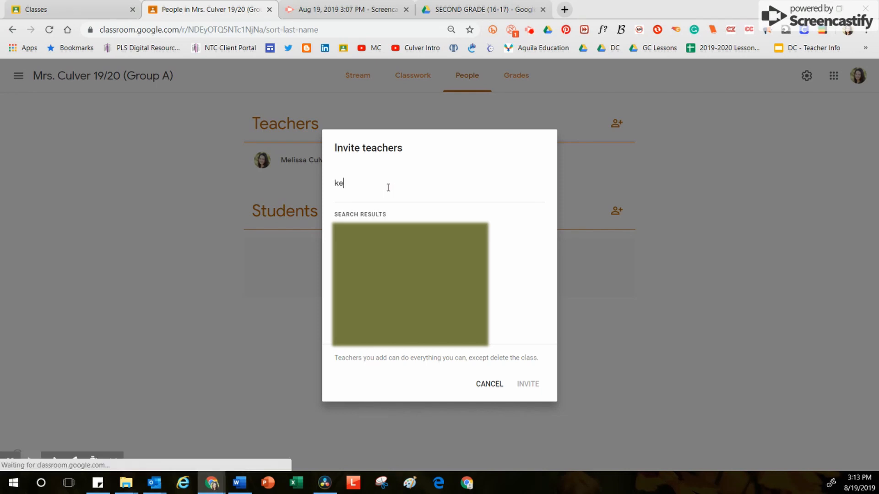
{"action": "type", "text": "lli br"}
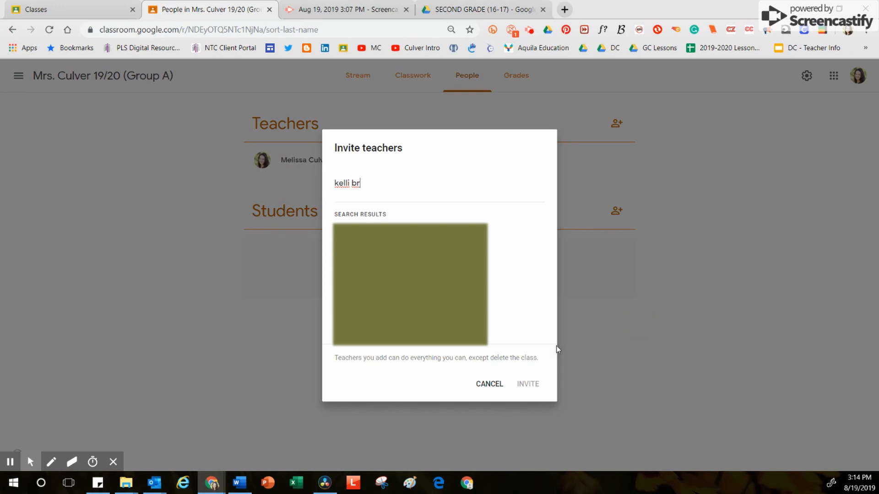
{"action": "left_click", "coordinate": [476, 383]}
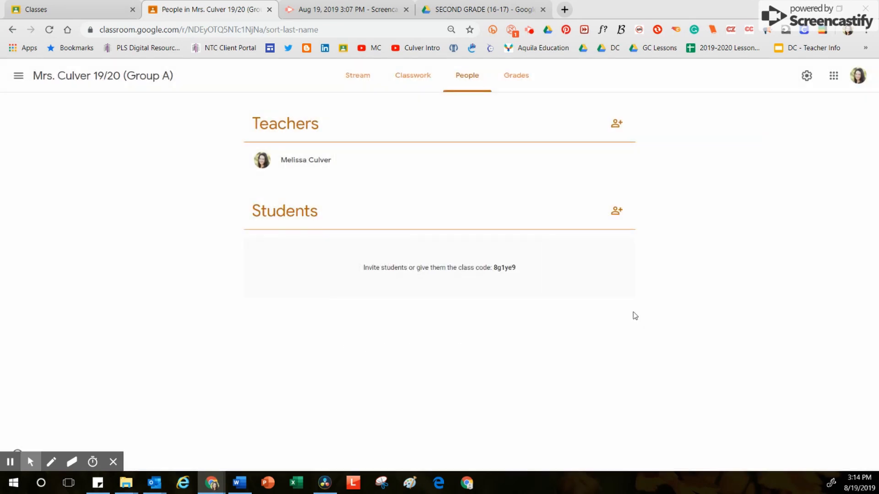
- Reuse the second "Reliable Research Strategies" post from the archived 03 CH (6) class created Oct 3, 2018, with new copies of all attachments
{"action": "left_click", "coordinate": [404, 86]}
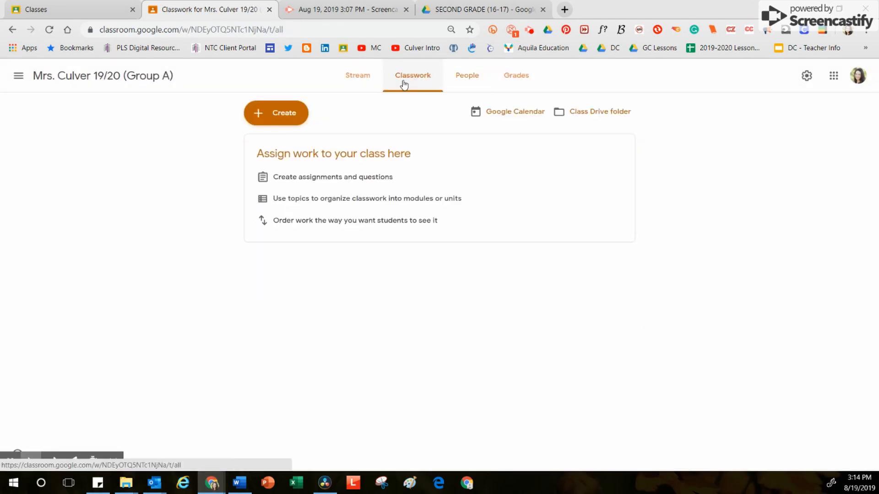
{"action": "left_click", "coordinate": [275, 114]}
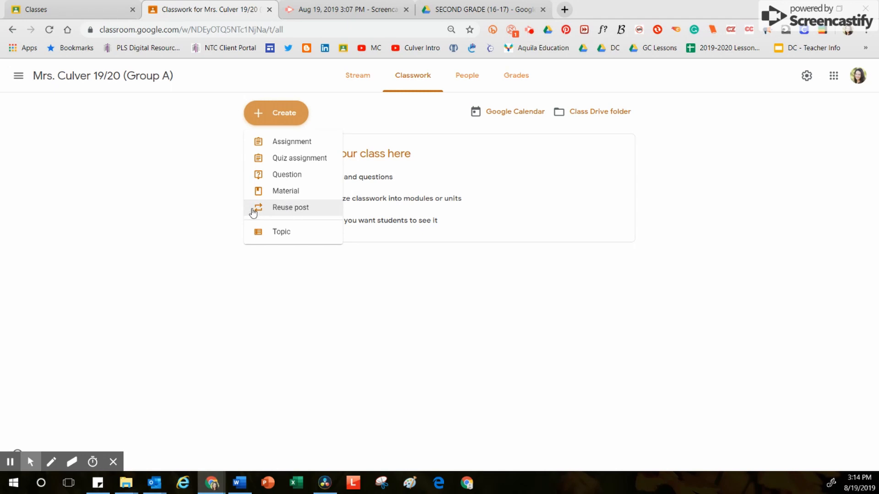
{"action": "left_click", "coordinate": [314, 210]}
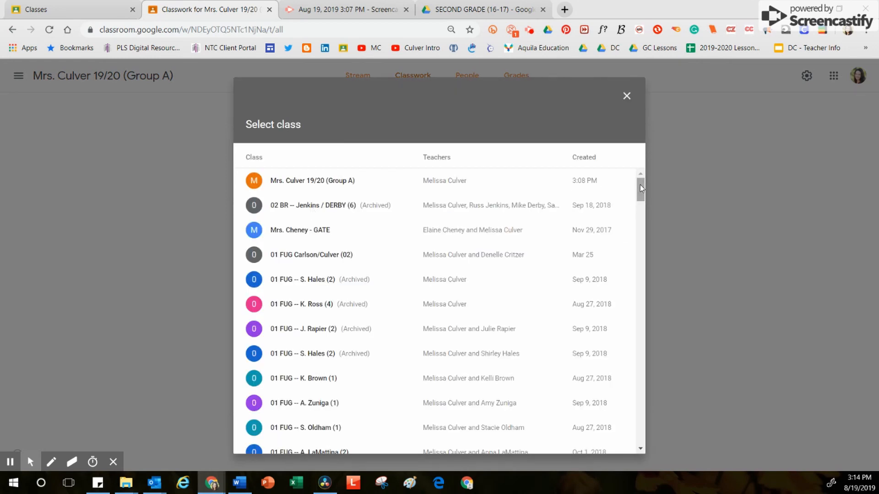
{"action": "left_click_drag", "start_coordinate": [640, 185], "coordinate": [629, 247]}
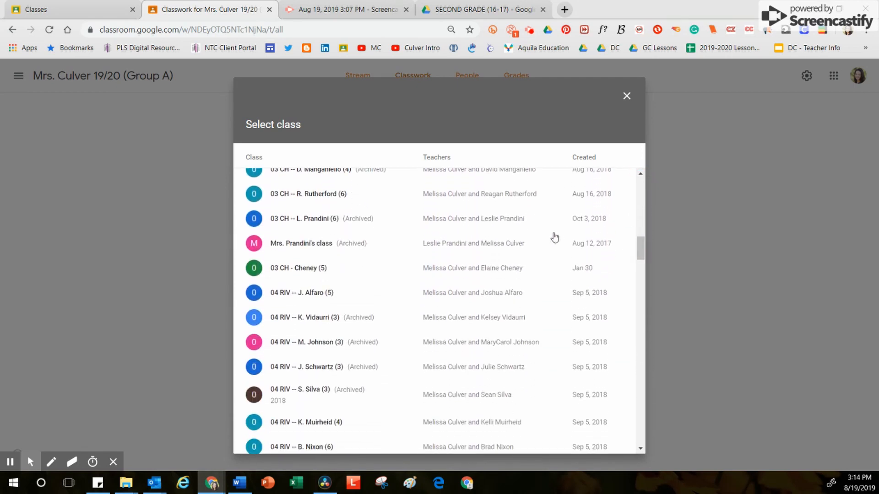
{"action": "left_click", "coordinate": [352, 220]}
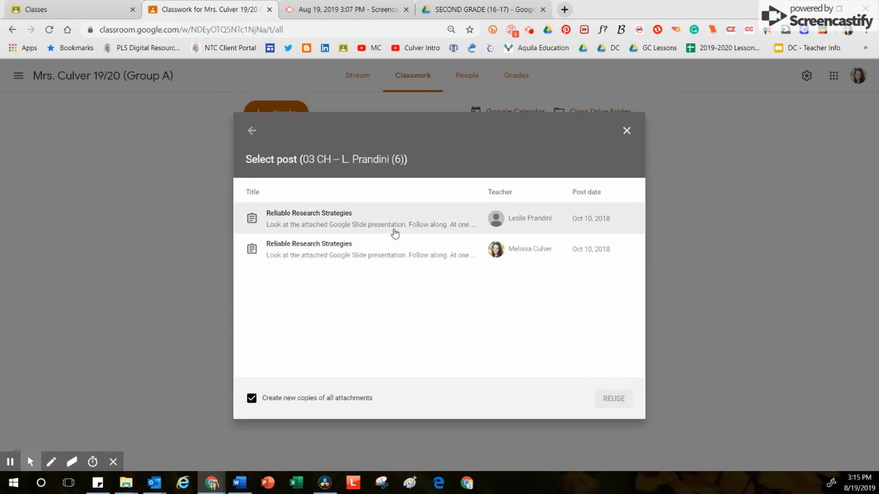
{"action": "left_click", "coordinate": [365, 249]}
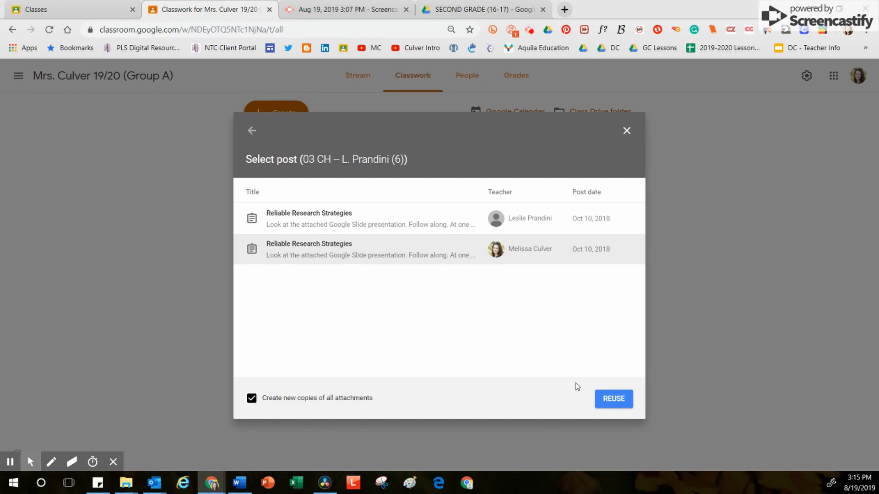
{"action": "left_click", "coordinate": [613, 402]}
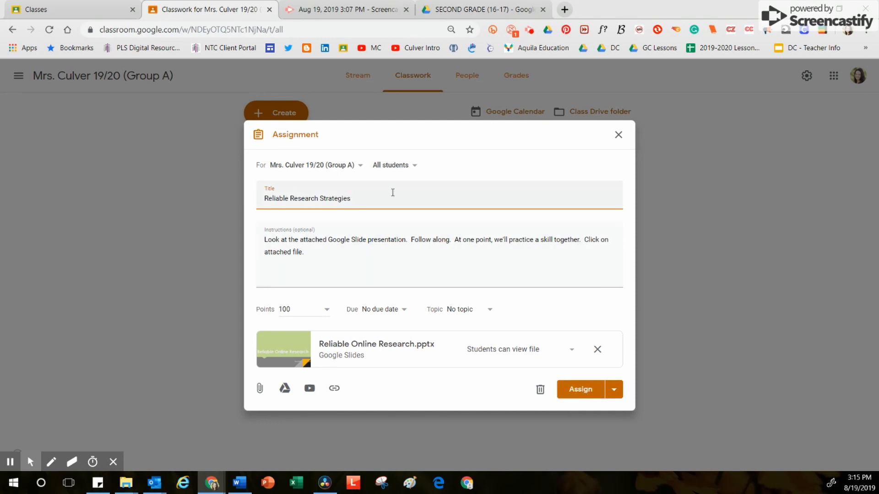
- Try adding the first two 01 FUG classes to the assignment's recipients, and clear both so only 19/20 (Group A) is selected
{"action": "left_click", "coordinate": [360, 165]}
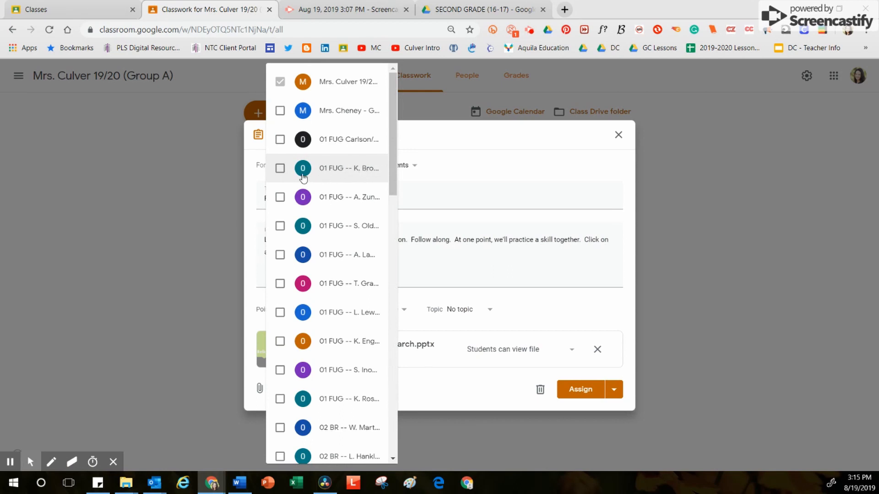
{"action": "left_click", "coordinate": [279, 139]}
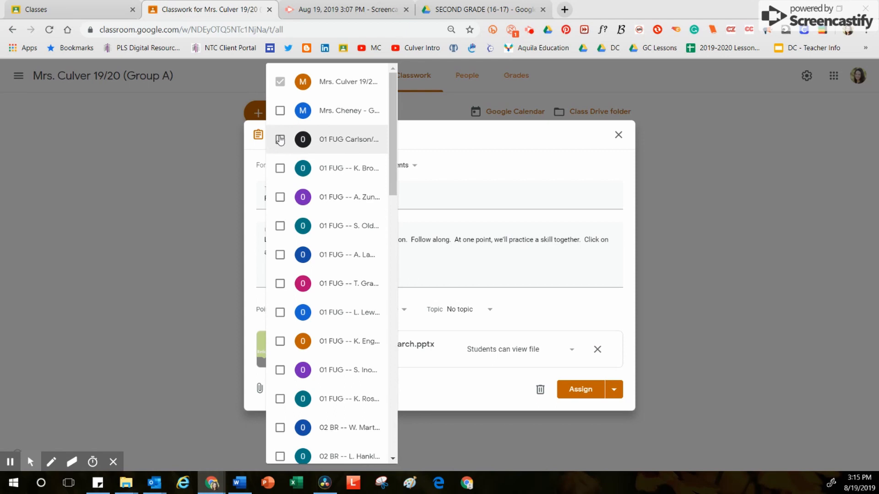
{"action": "left_click", "coordinate": [280, 168]}
{"action": "left_click", "coordinate": [280, 197]}
{"action": "left_click", "coordinate": [279, 197]}
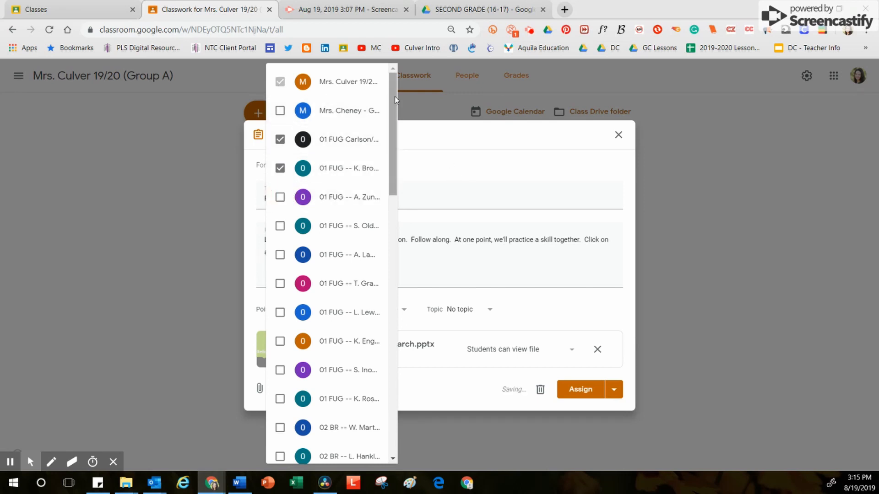
{"action": "mouse_move", "coordinate": [394, 96]}
{"action": "left_mouse_down"}
{"action": "mouse_move", "coordinate": [401, 385]}
{"action": "mouse_move", "coordinate": [388, 204]}
{"action": "mouse_move", "coordinate": [394, 87]}
{"action": "left_mouse_up"}
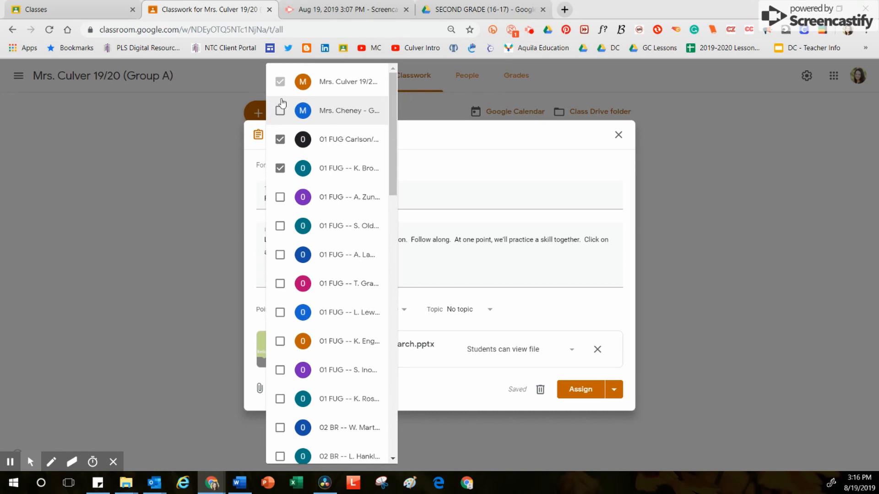
{"action": "left_click", "coordinate": [280, 139]}
{"action": "left_click", "coordinate": [281, 168]}
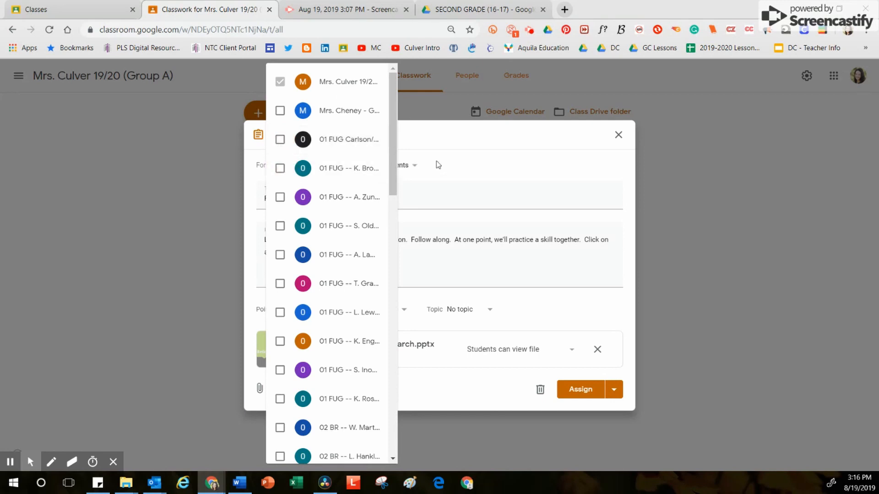
{"action": "left_click", "coordinate": [487, 134]}
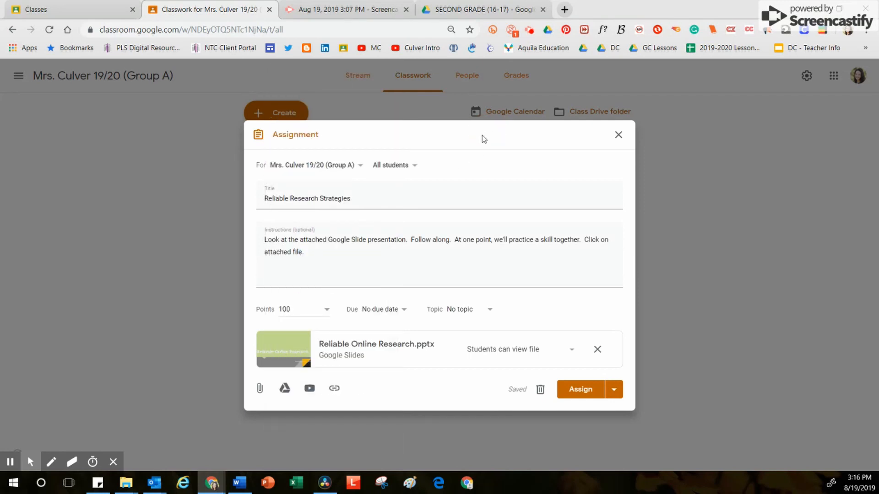
- Review the assignment's student selection, title and instructions without changing them
{"action": "left_click", "coordinate": [415, 167]}
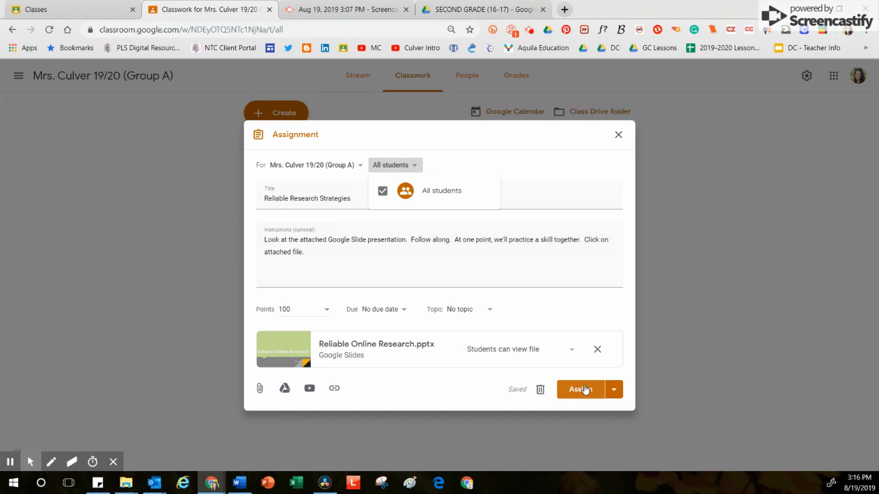
{"action": "left_click", "coordinate": [535, 168]}
{"action": "left_click_drag", "start_coordinate": [265, 199], "coordinate": [383, 201]}
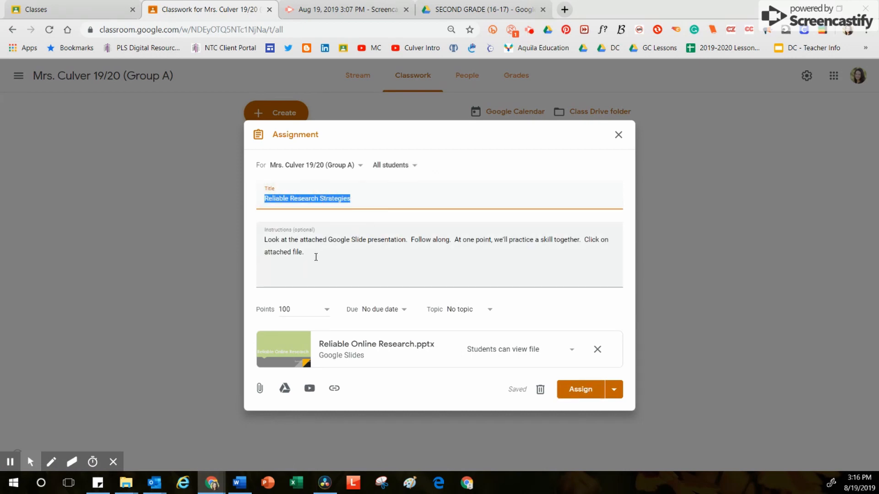
{"action": "left_click_drag", "start_coordinate": [316, 257], "coordinate": [239, 235]}
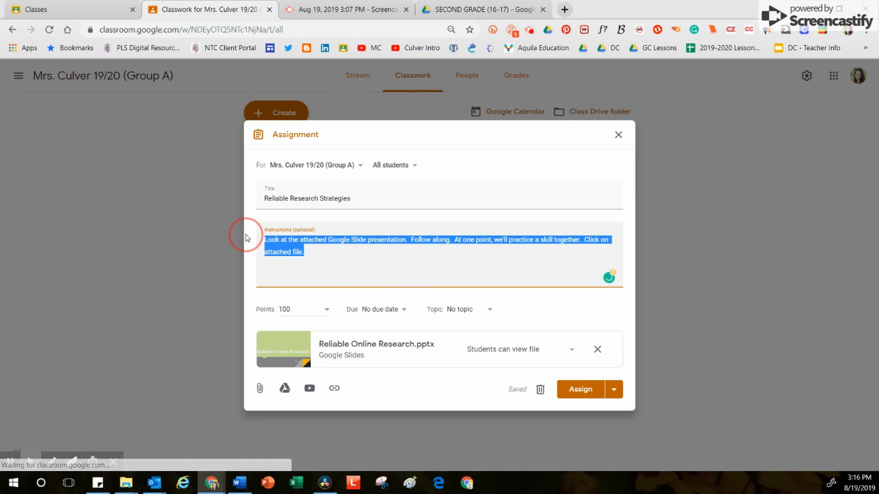
{"action": "left_click", "coordinate": [330, 255]}
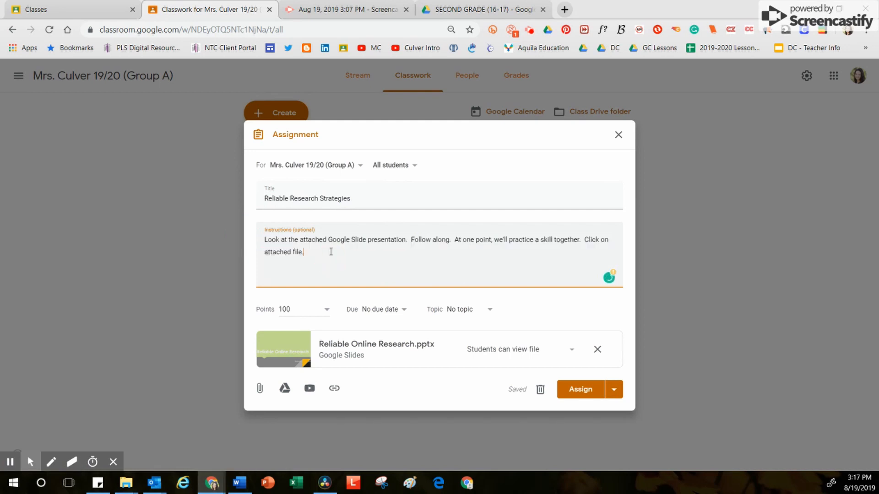
- Check the options for the assignment's points, topic and student access to the slide file, leaving each as it is
{"action": "left_click", "coordinate": [281, 310]}
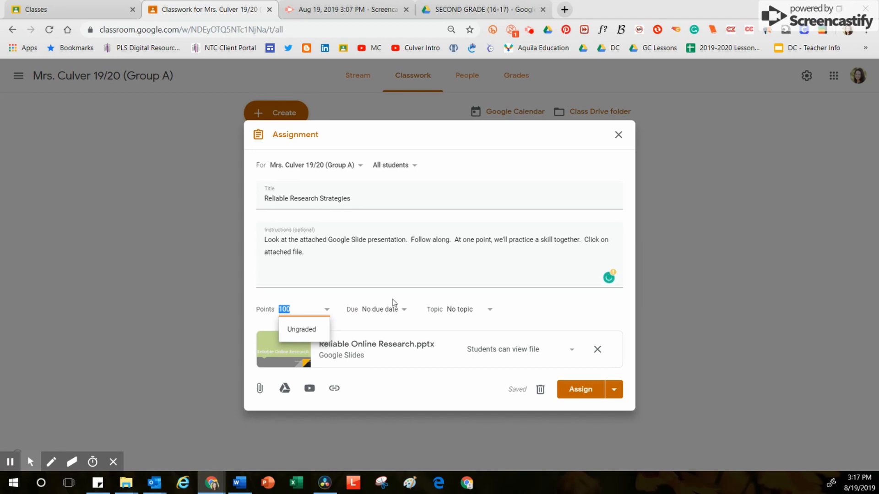
{"action": "left_click", "coordinate": [545, 305]}
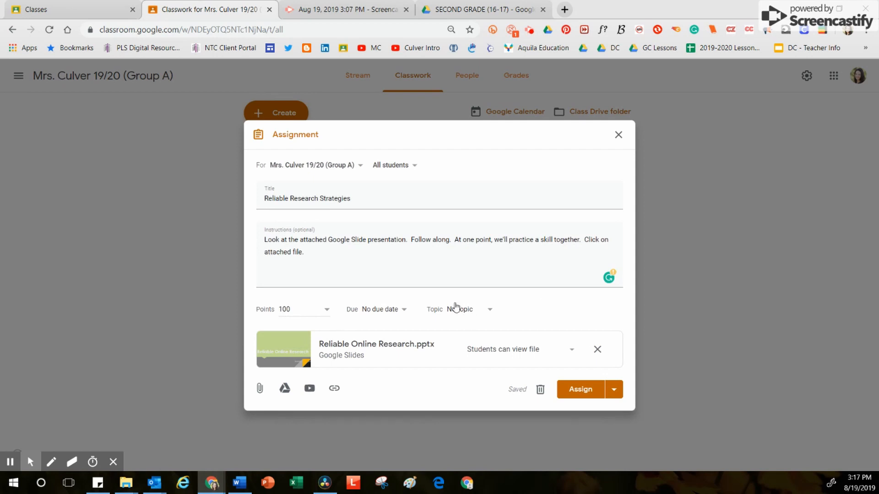
{"action": "left_click", "coordinate": [490, 310]}
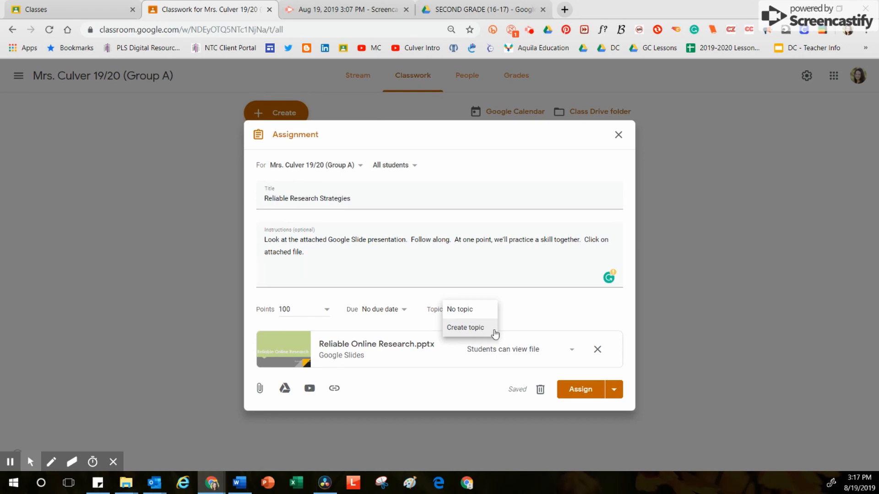
{"action": "left_click", "coordinate": [526, 308]}
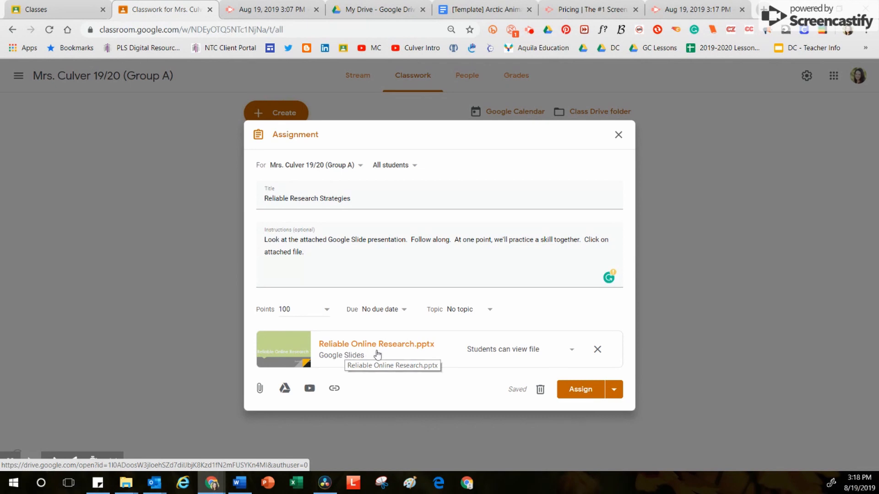
{"action": "left_click", "coordinate": [574, 354]}
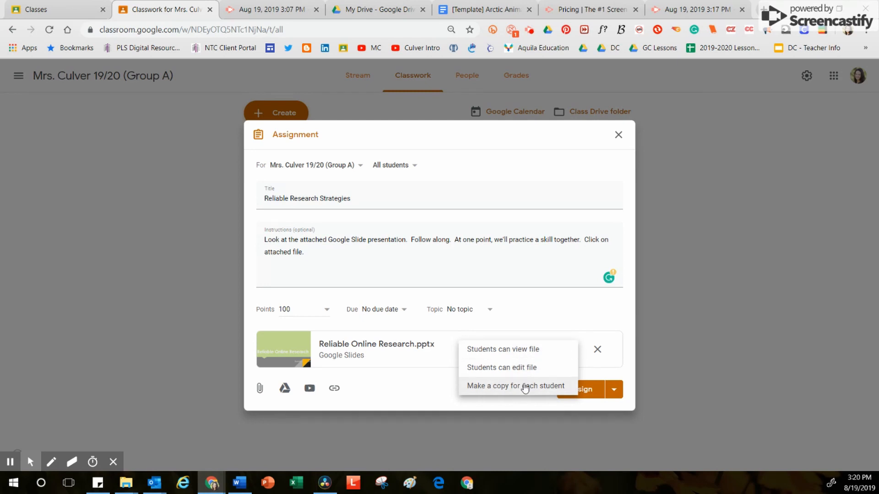
{"action": "left_click", "coordinate": [535, 303]}
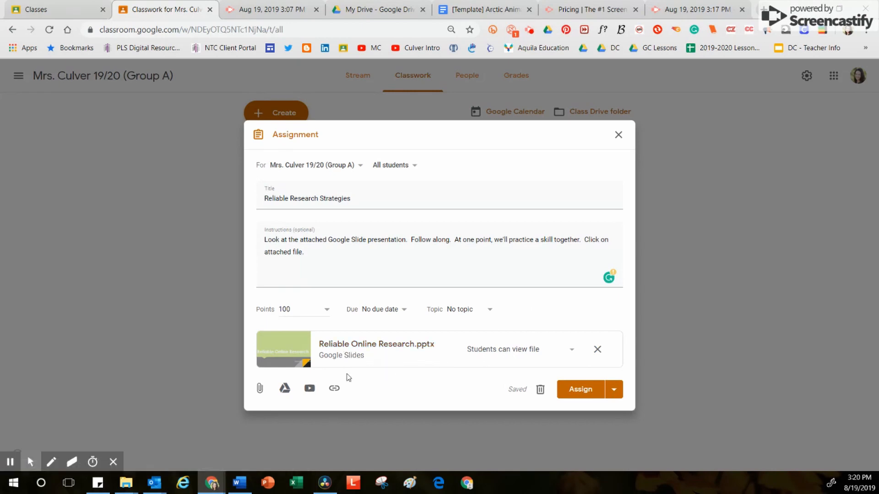
- Attach "[Template] Arctic Animals" from Google Drive to the assignment and set it to make a copy for each student
{"action": "left_click", "coordinate": [284, 389]}
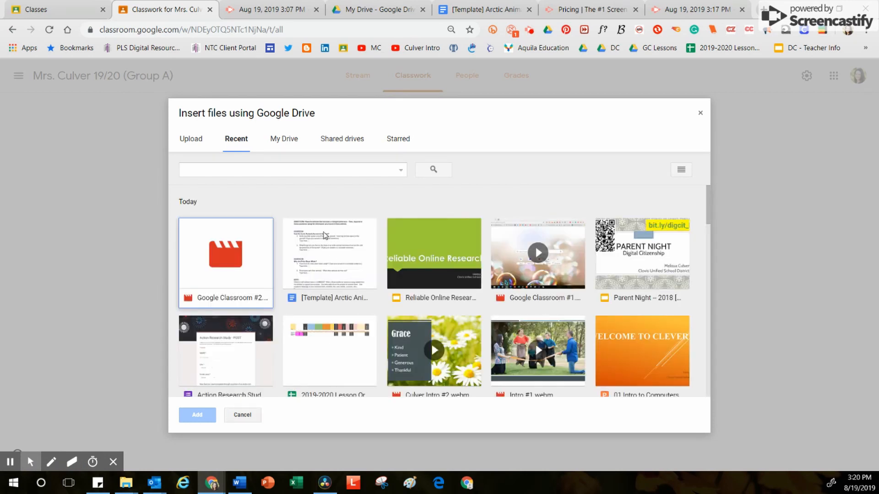
{"action": "double_click", "coordinate": [336, 254]}
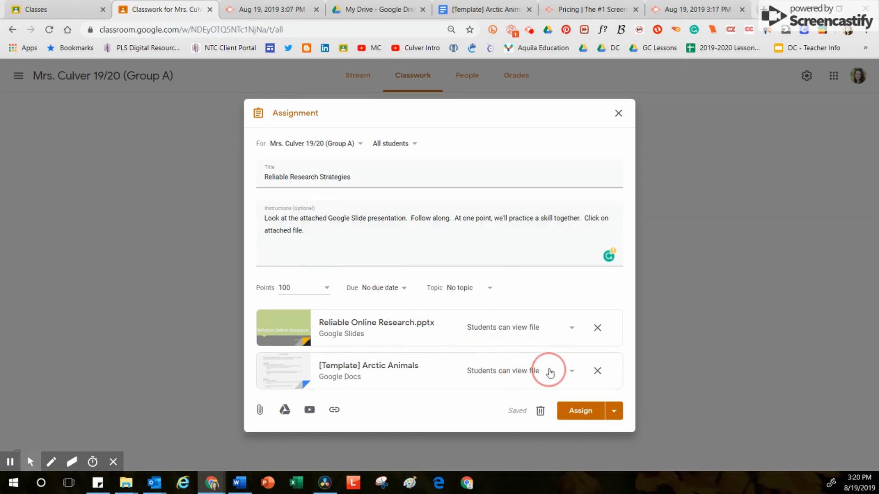
{"action": "left_click", "coordinate": [572, 372]}
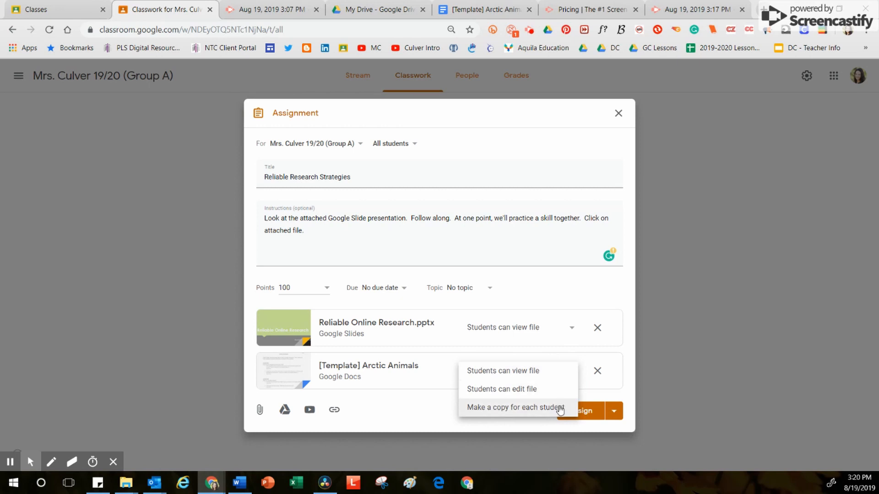
{"action": "left_click", "coordinate": [531, 407]}
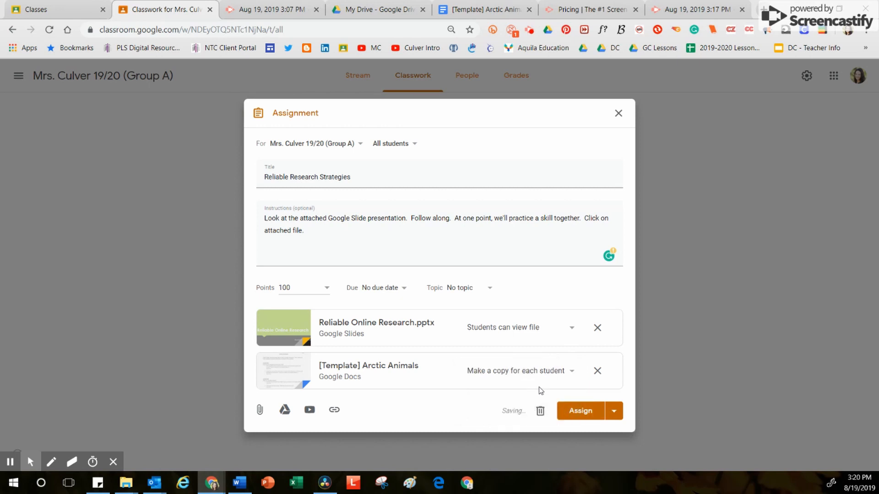
{"action": "left_click", "coordinate": [572, 373]}
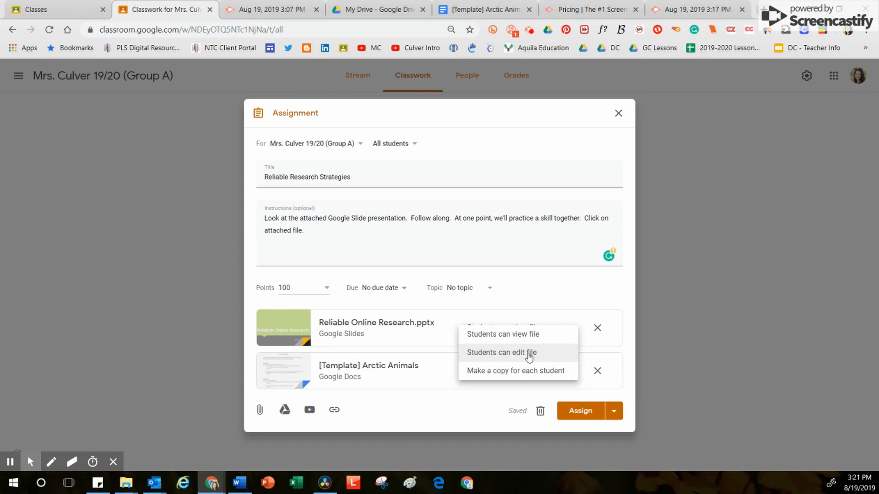
{"action": "left_click", "coordinate": [497, 375]}
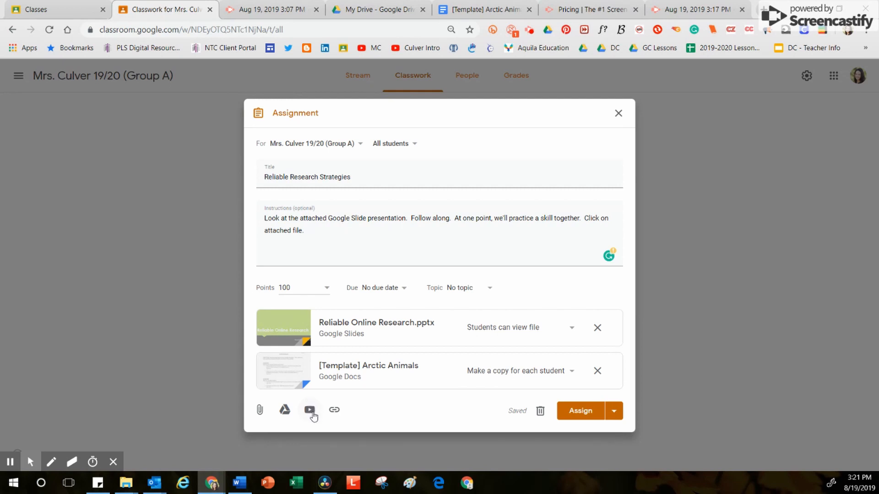
- Search YouTube for "research strategies" in the assignment's video insertion and browse the results
{"action": "left_click", "coordinate": [310, 411]}
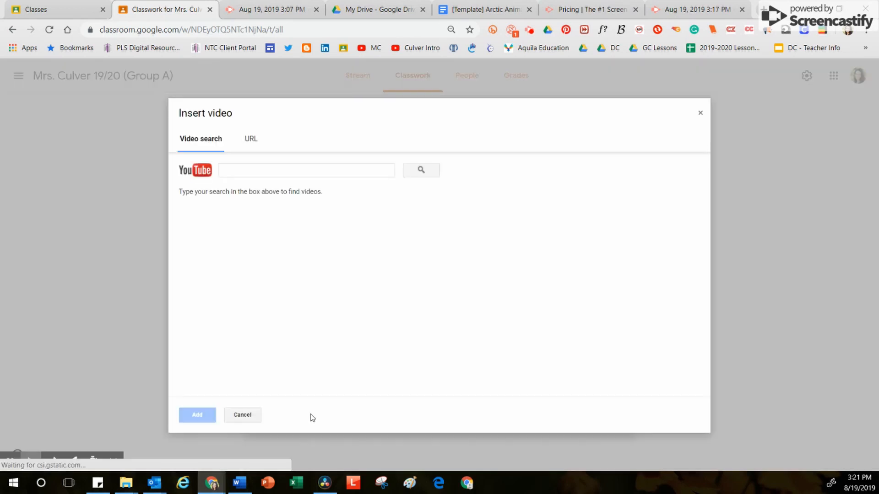
{"action": "left_click", "coordinate": [269, 173]}
{"action": "type", "text": "research"}
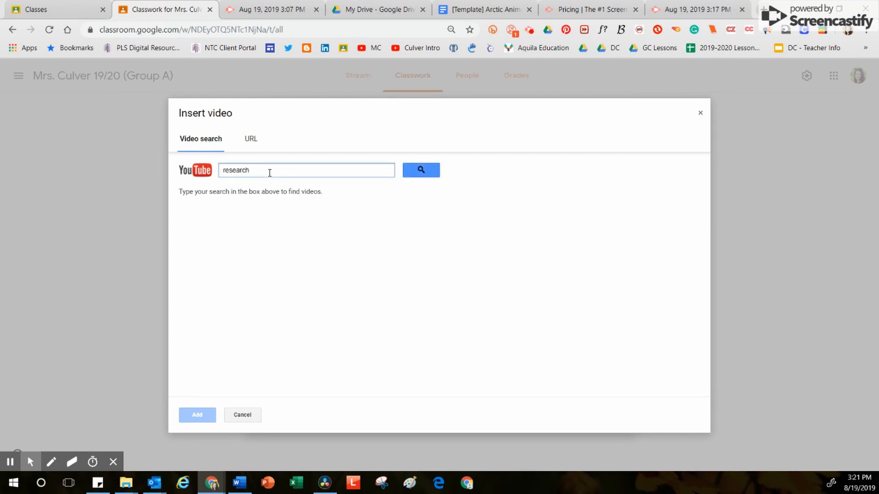
{"action": "type", "text": " strategies"}
{"action": "key", "text": "Return"}
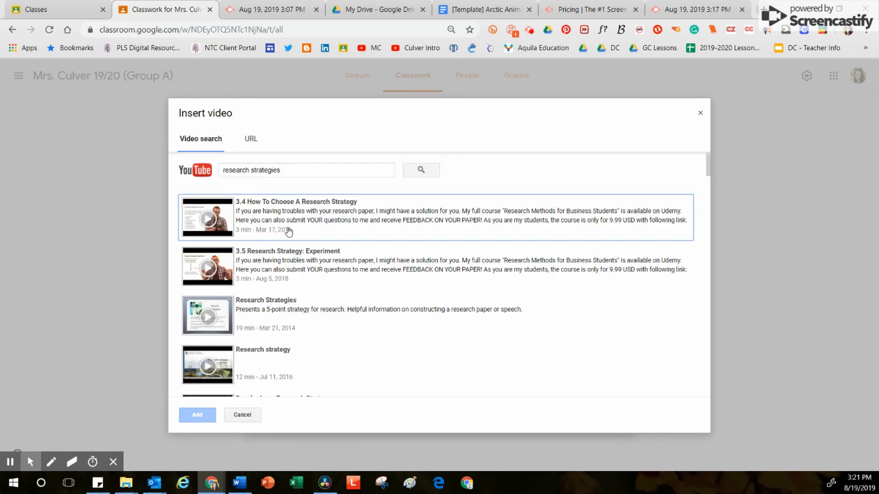
{"action": "scroll", "coordinate": [295, 232], "scroll_direction": "down", "scroll_amount": 1}
{"action": "scroll", "coordinate": [294, 231], "scroll_direction": "down", "scroll_amount": 5}
{"action": "scroll", "coordinate": [298, 234], "scroll_direction": "down", "scroll_amount": 5}
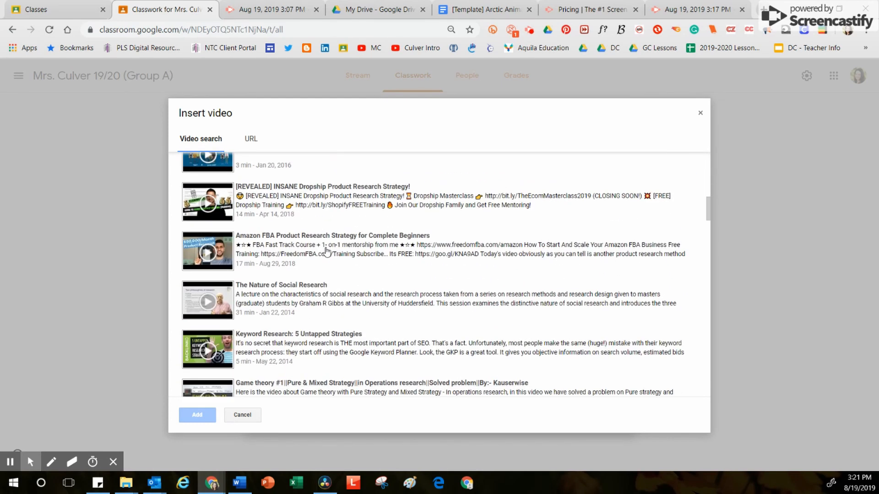
{"action": "scroll", "coordinate": [319, 238], "scroll_direction": "down", "scroll_amount": 14}
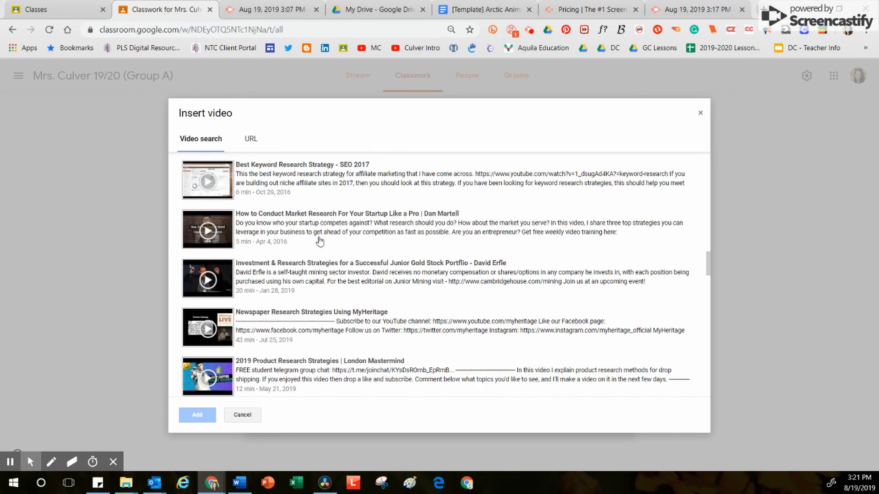
{"action": "scroll", "coordinate": [319, 241], "scroll_direction": "down", "scroll_amount": 12}
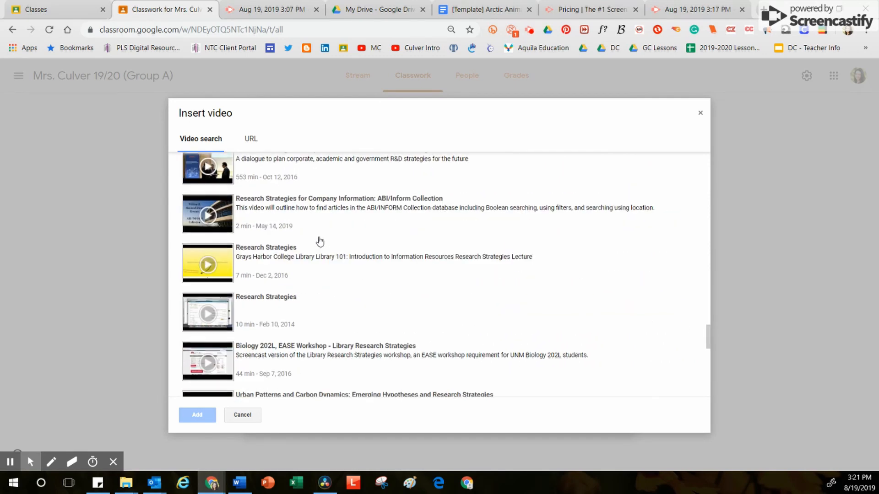
{"action": "scroll", "coordinate": [319, 240], "scroll_direction": "up", "scroll_amount": 15}
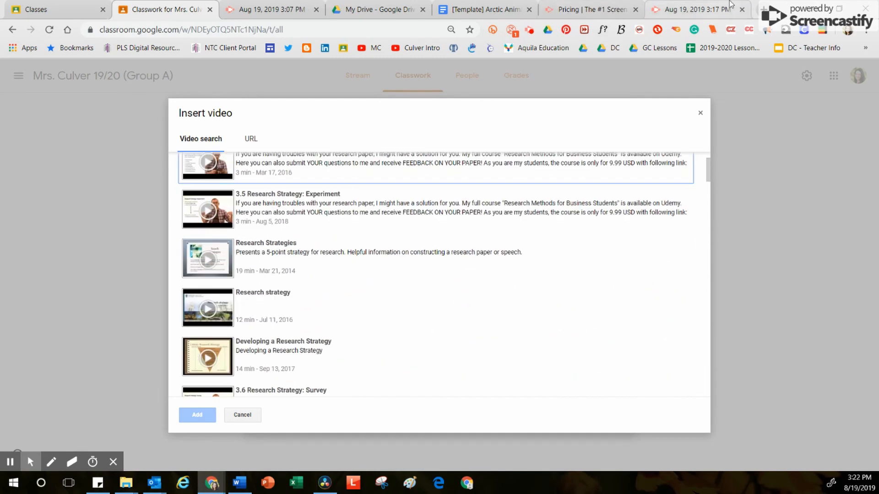
- Open the teacher's own YouTube channel in a new tab and copy the link address of the "Reliable Online Research" video
{"action": "key", "text": "ctrl+t"}
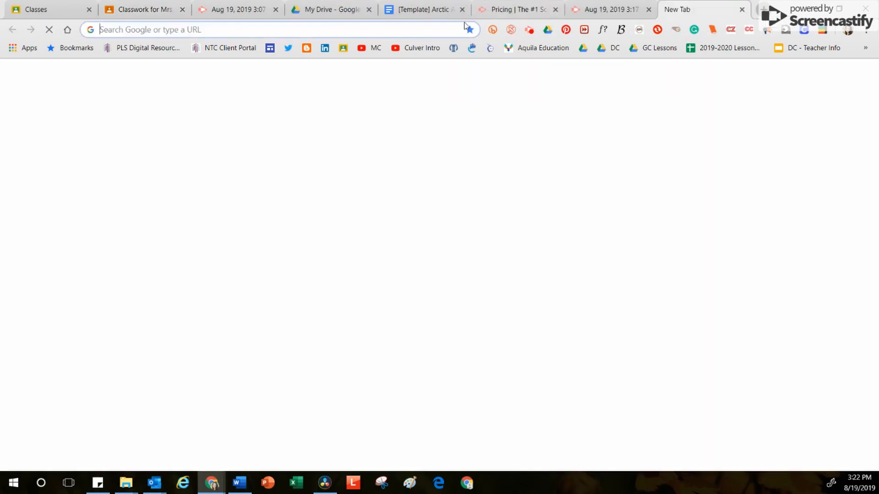
{"action": "left_click", "coordinate": [371, 48]}
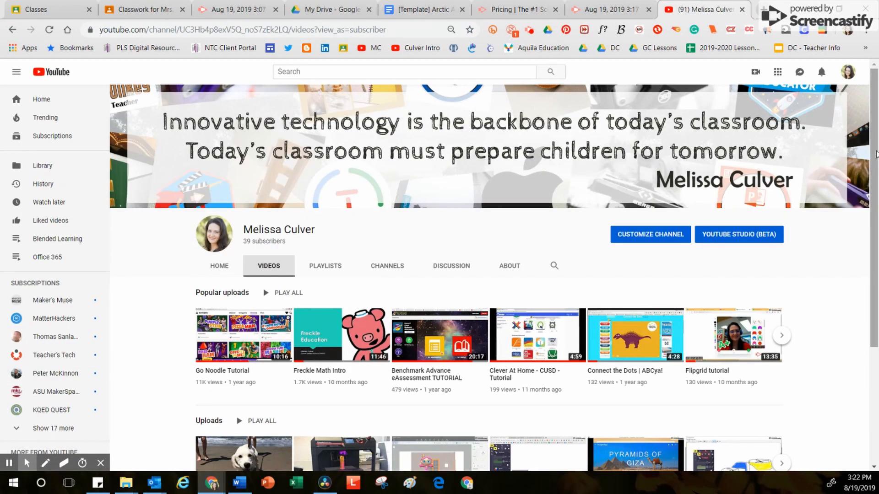
{"action": "scroll", "coordinate": [873, 179], "scroll_direction": "down", "scroll_amount": 1}
{"action": "scroll", "coordinate": [872, 179], "scroll_direction": "down", "scroll_amount": 4}
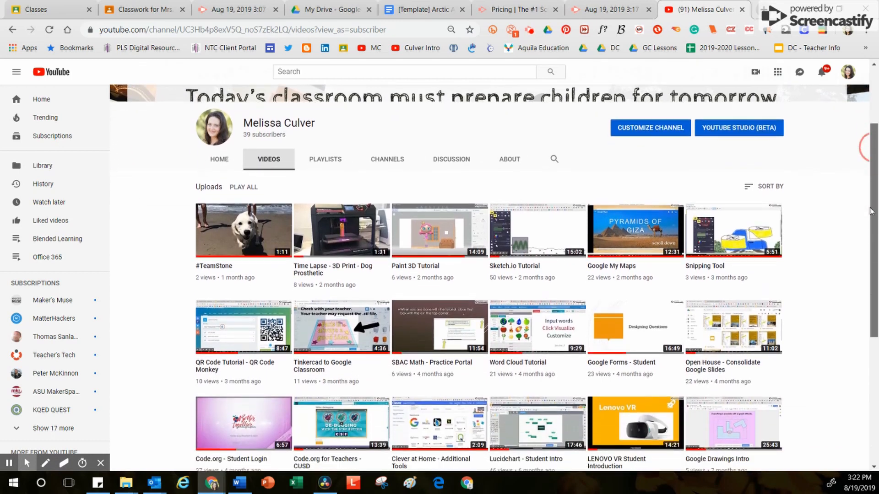
{"action": "scroll", "coordinate": [872, 291], "scroll_direction": "down", "scroll_amount": 1}
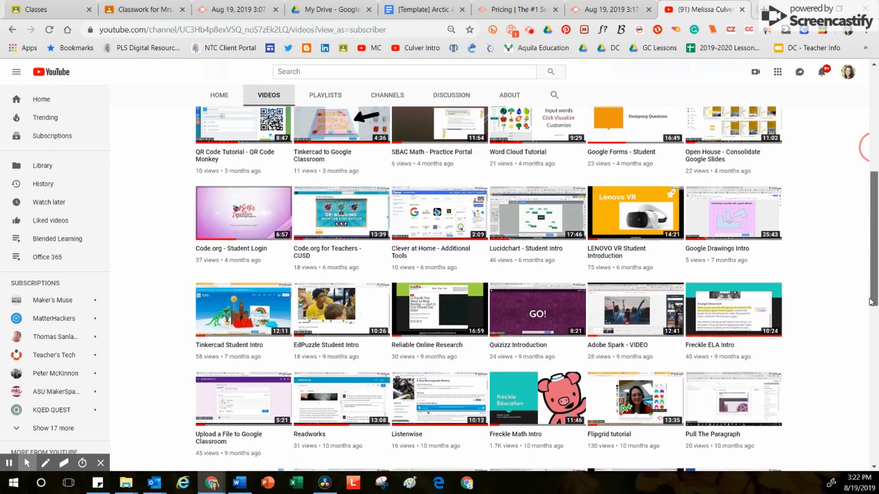
{"action": "right_click", "coordinate": [430, 305]}
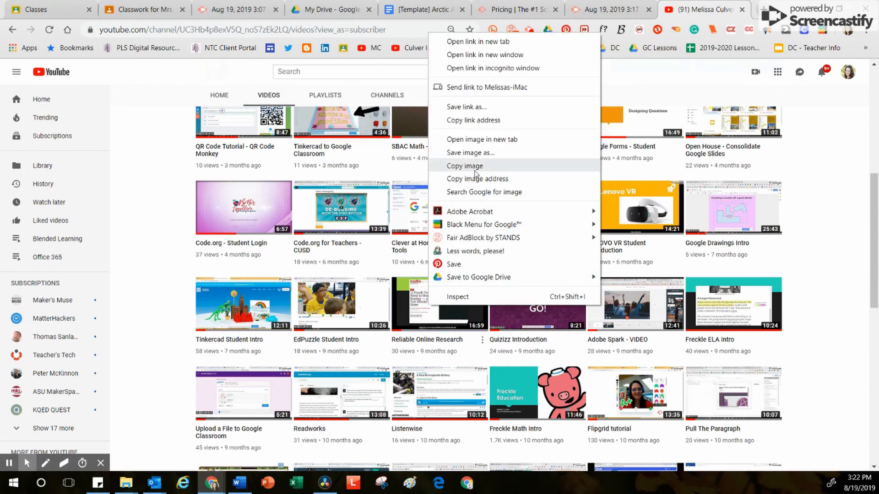
{"action": "left_click", "coordinate": [479, 121]}
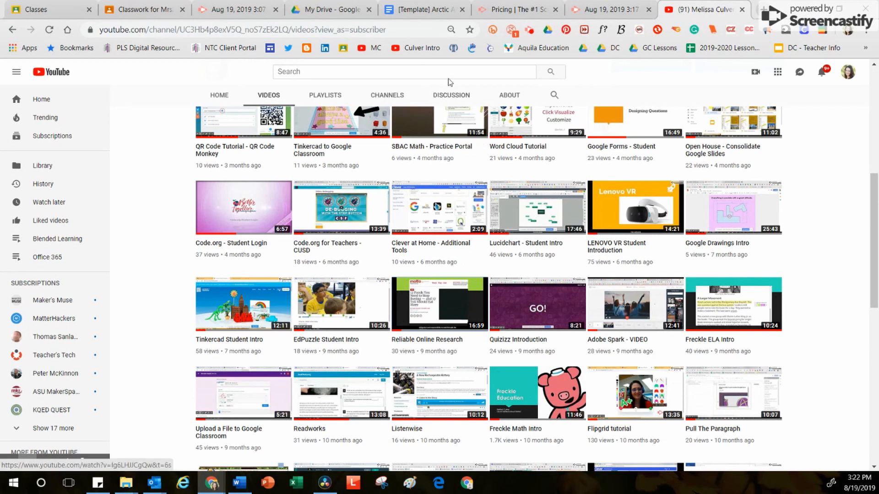
- Attach the "Reliable Online Research" YouTube video to the assignment in Classroom by its copied URL
{"action": "left_click", "coordinate": [144, 10]}
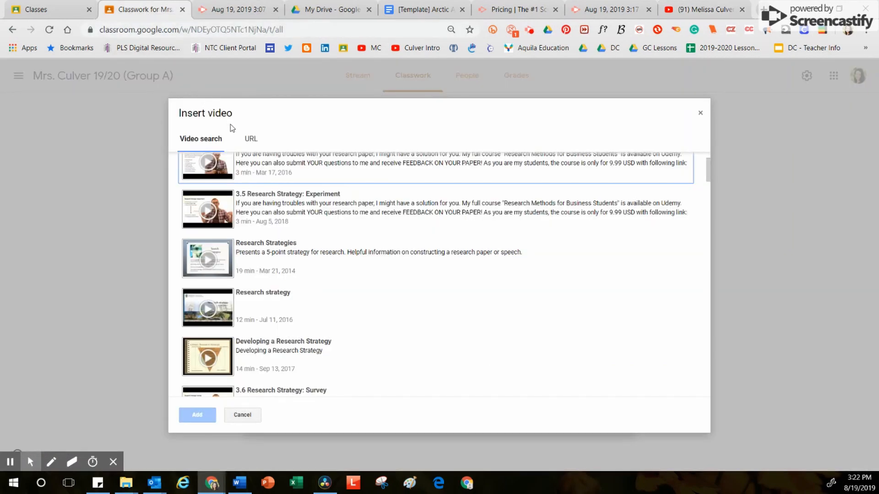
{"action": "left_click", "coordinate": [250, 139]}
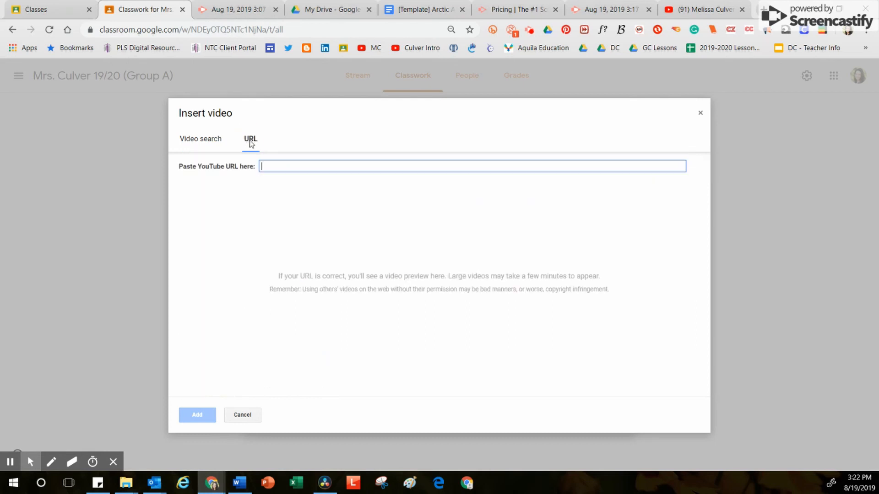
{"action": "right_click", "coordinate": [270, 167]}
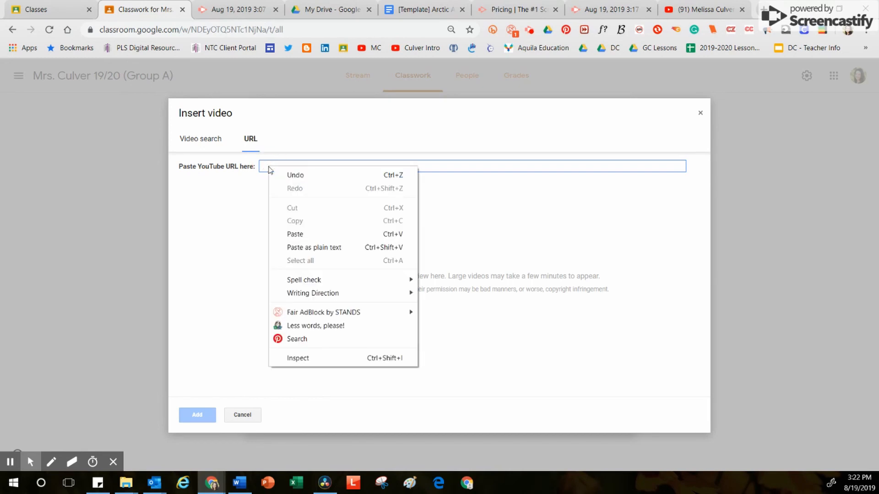
{"action": "left_click", "coordinate": [308, 234]}
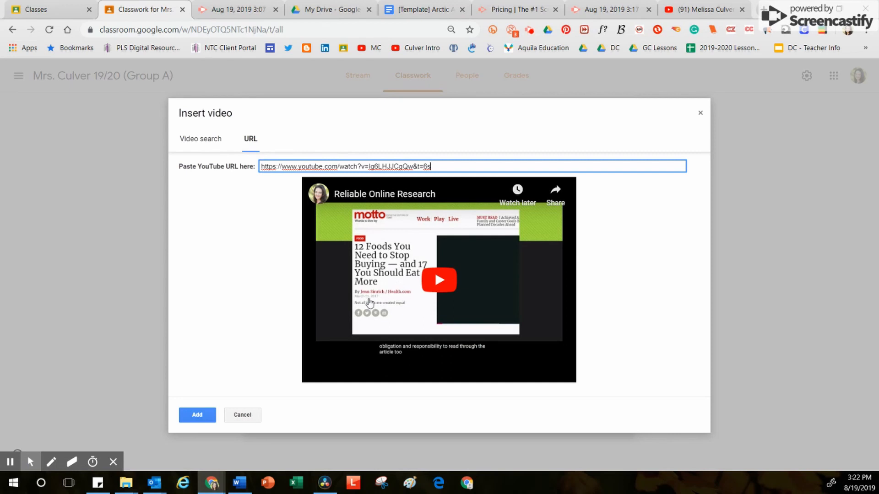
{"action": "left_click", "coordinate": [199, 417]}
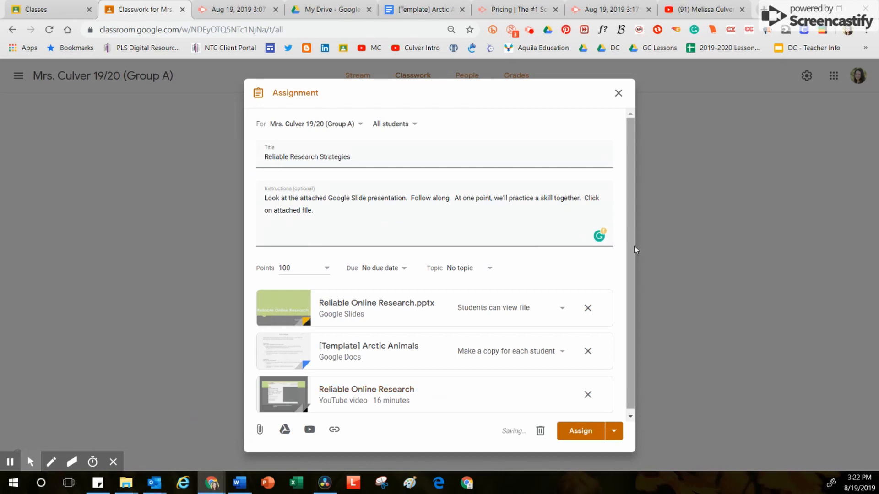
{"action": "left_click_drag", "start_coordinate": [633, 246], "coordinate": [633, 267]}
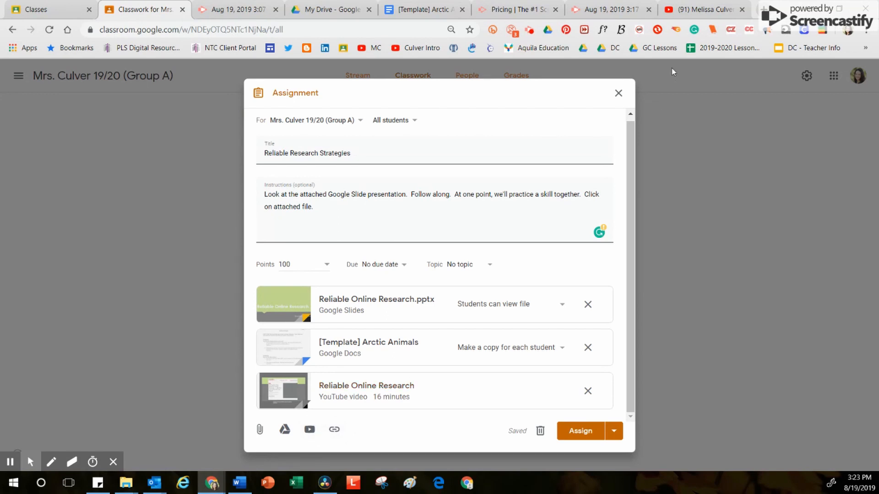
- Search the web for "penguin wonderopolis" in a new tab and open the "Why Can't Penguins Fly?" article
{"action": "key", "text": "ctrl+t"}
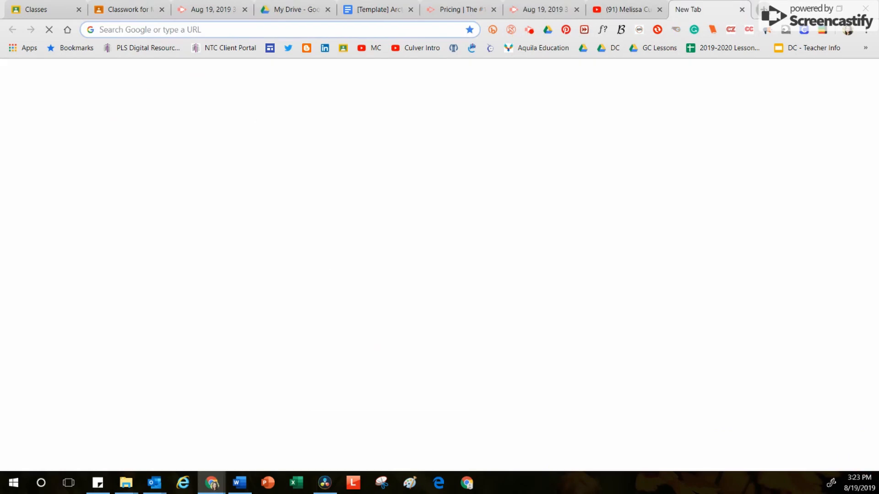
{"action": "type", "text": "pengu"}
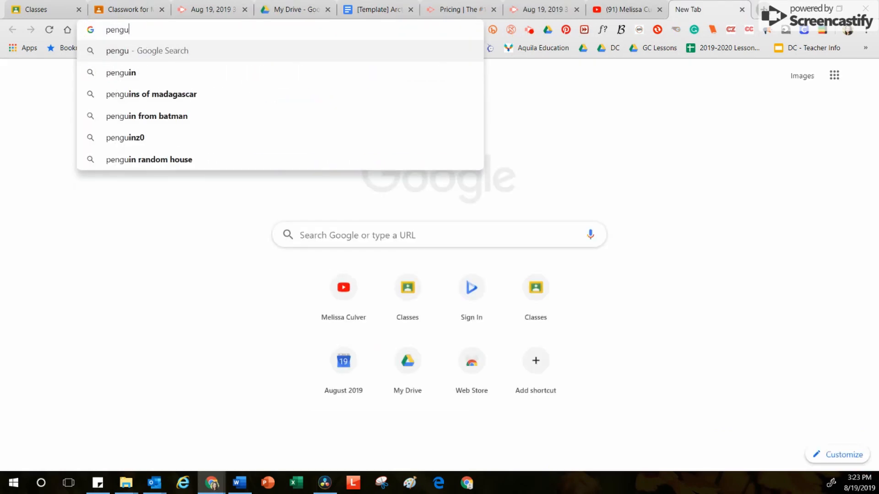
{"action": "type", "text": "in wo"}
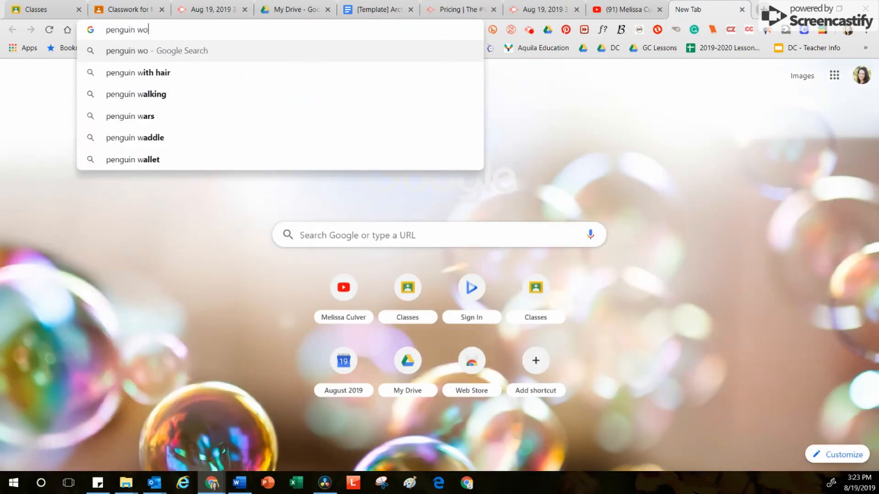
{"action": "type", "text": "nderop"}
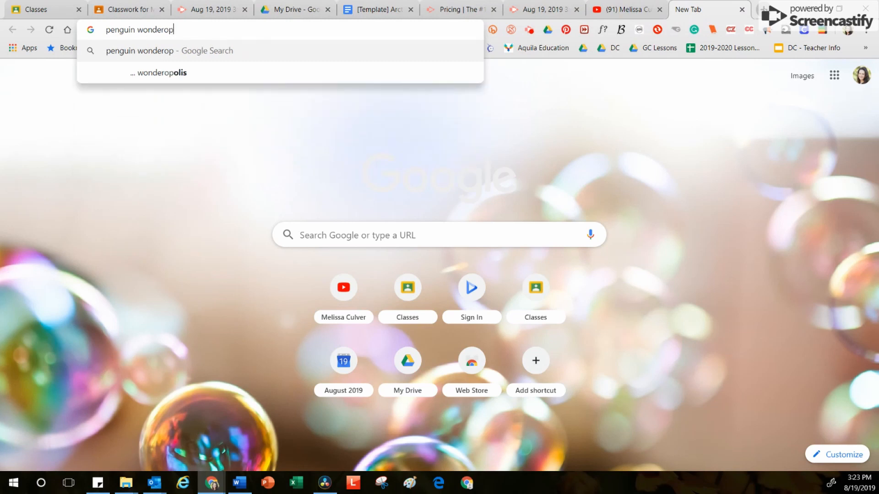
{"action": "type", "text": "olis"}
{"action": "key", "text": "Return"}
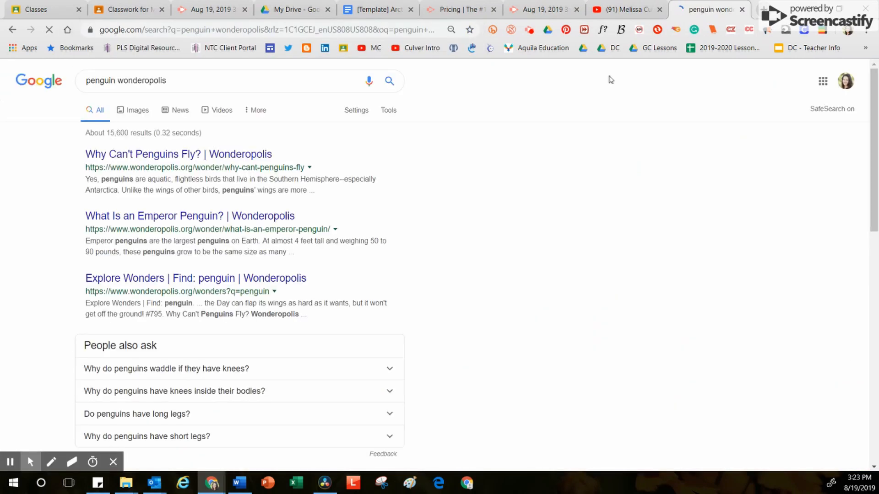
{"action": "left_click", "coordinate": [234, 158]}
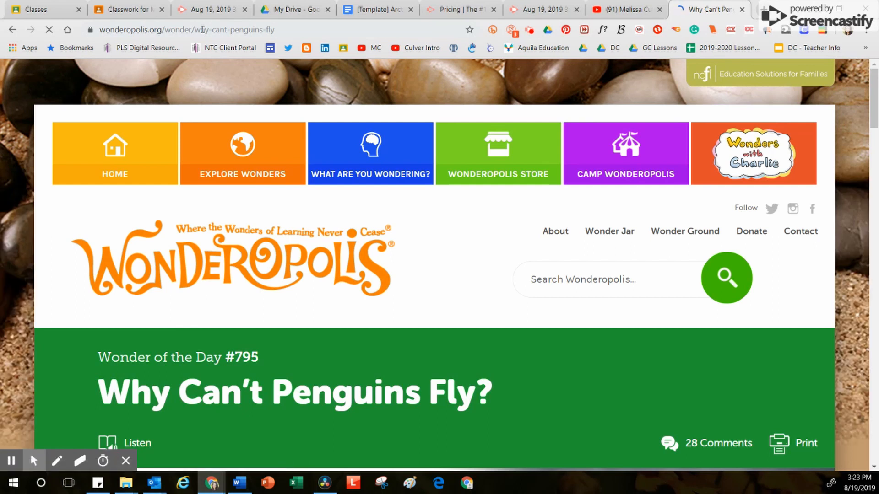
- Copy the web address of the Wonderopolis penguin article
{"action": "left_click", "coordinate": [202, 29]}
{"action": "key", "text": "ctrl+c"}
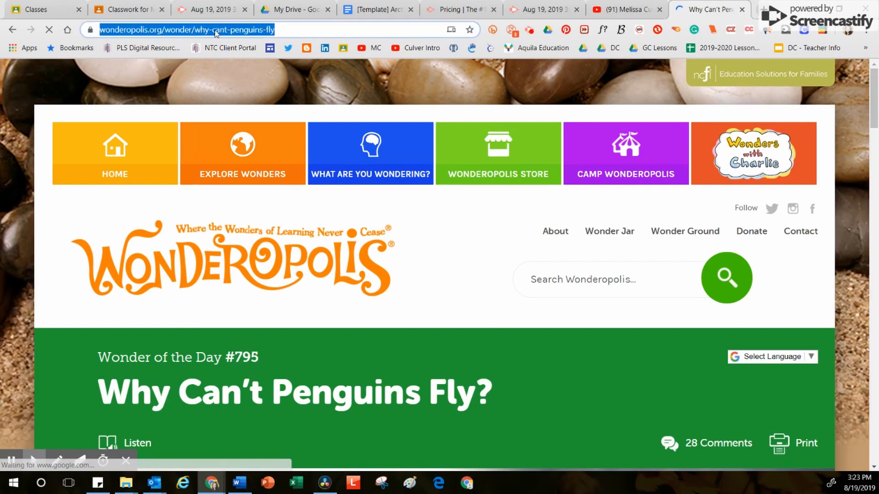
{"action": "right_click", "coordinate": [215, 33]}
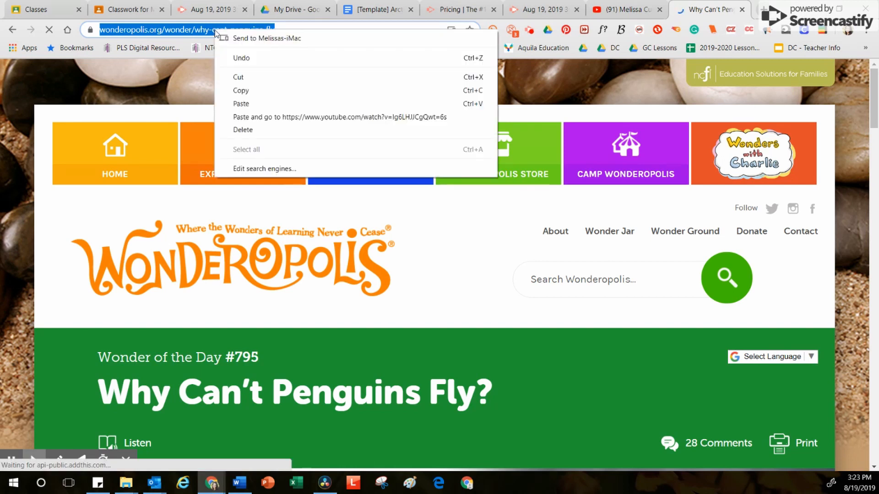
{"action": "left_click", "coordinate": [245, 90]}
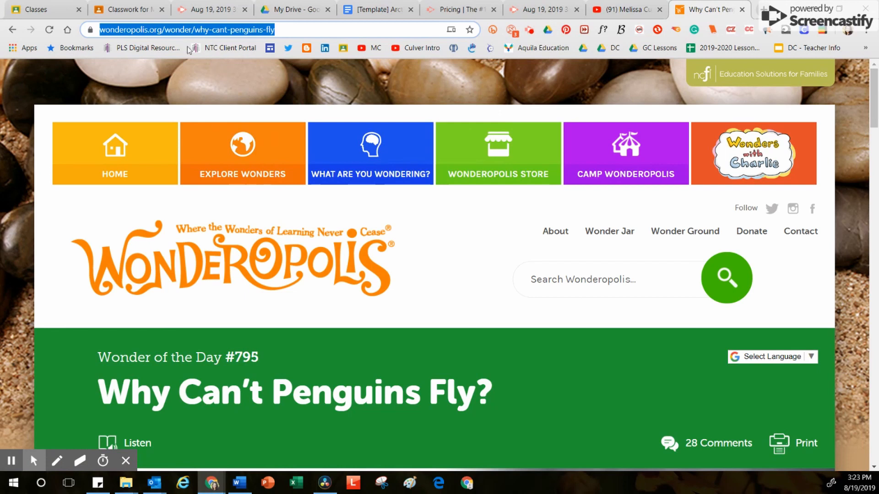
- Return to the Classroom assignment and add the copied Wonderopolis article address as a link attachment
{"action": "left_click", "coordinate": [122, 12]}
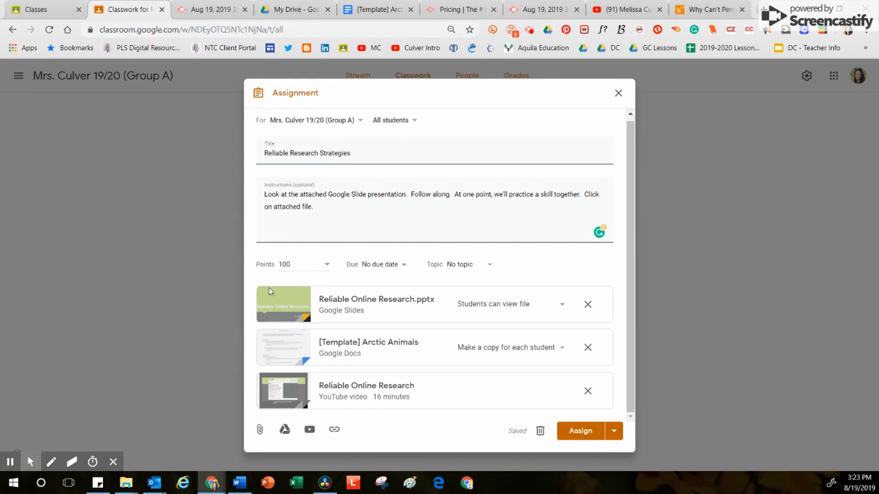
{"action": "left_click", "coordinate": [334, 432]}
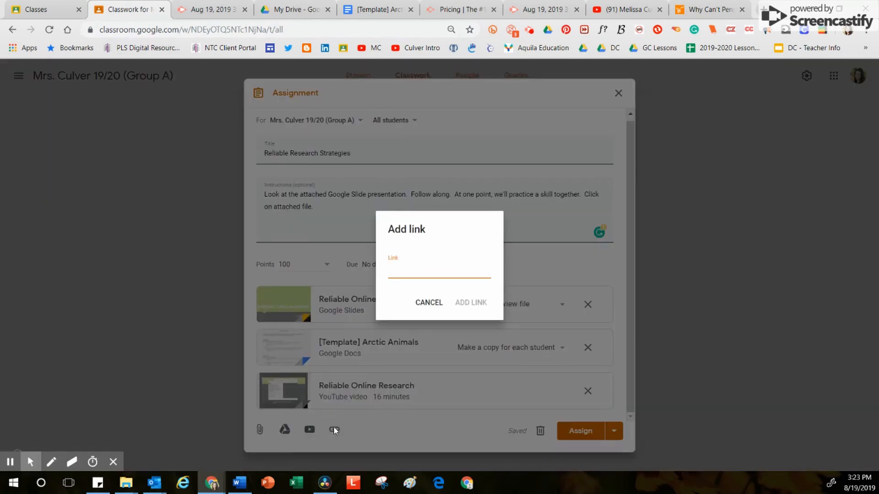
{"action": "right_click", "coordinate": [392, 272]}
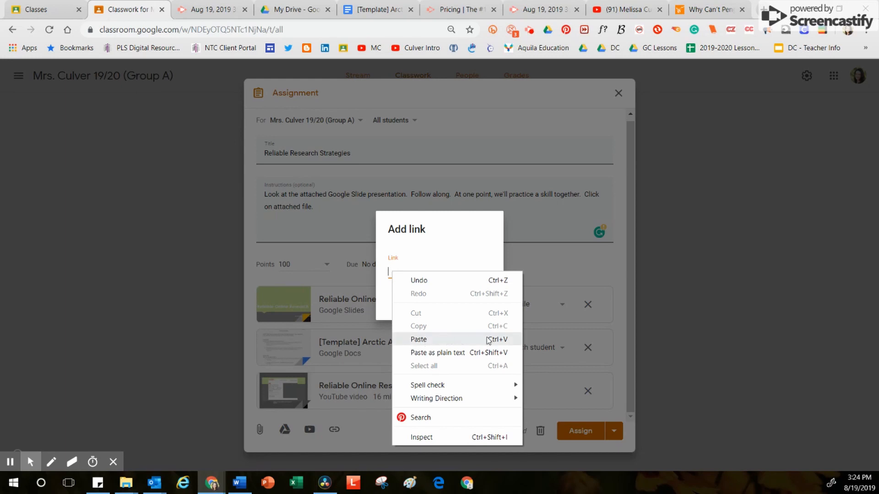
{"action": "left_click", "coordinate": [449, 343]}
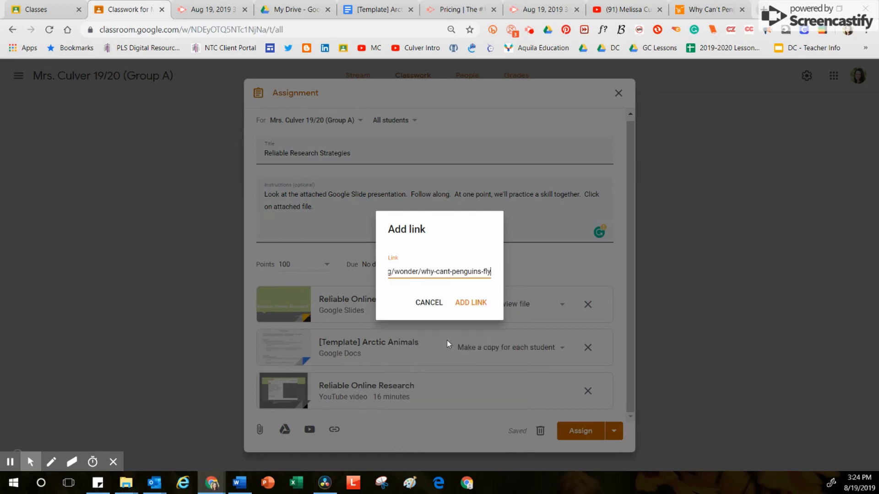
{"action": "left_click", "coordinate": [475, 306]}
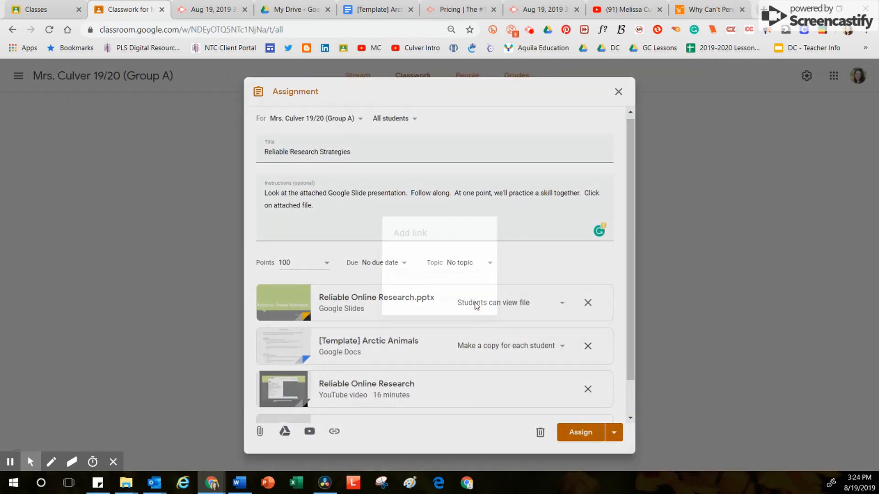
{"action": "left_click_drag", "start_coordinate": [630, 265], "coordinate": [631, 303]}
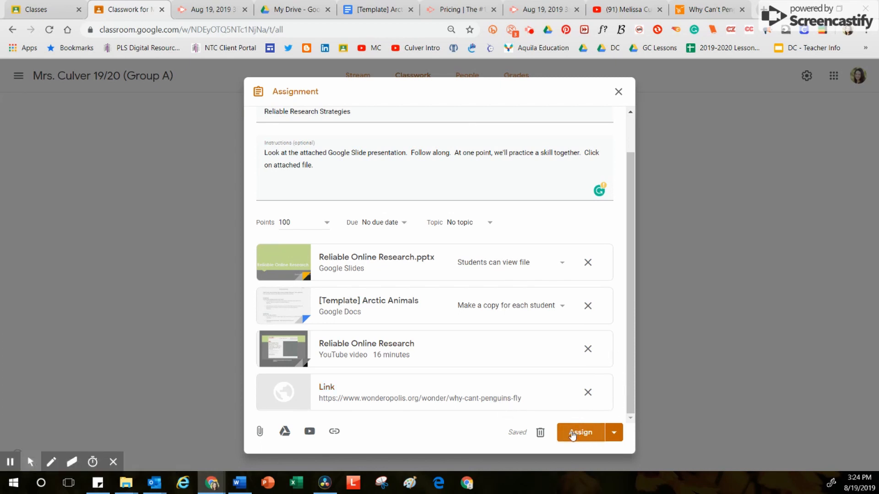
- Check the assignment's posting options, including the scheduling date and time, without applying any of them
{"action": "left_click", "coordinate": [616, 433]}
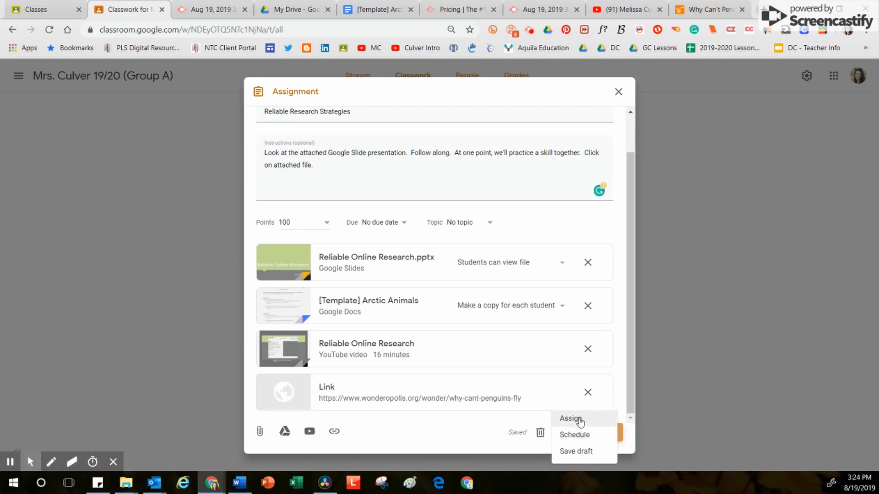
{"action": "left_click", "coordinate": [594, 439]}
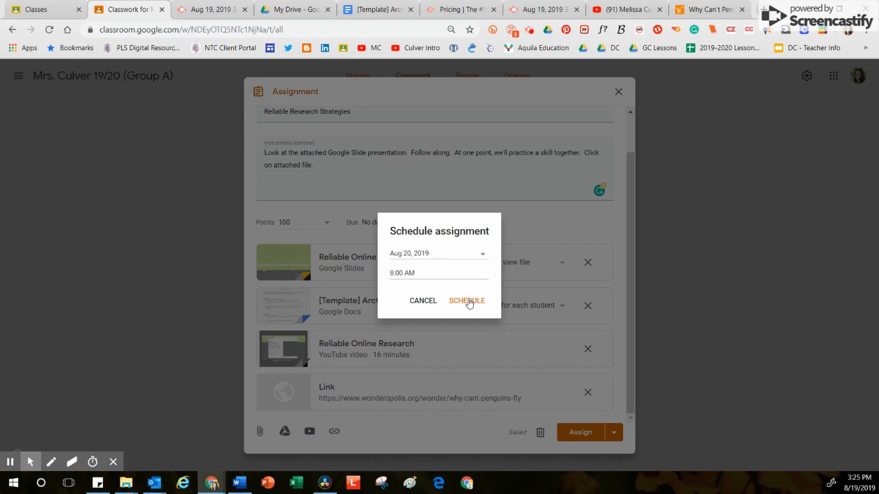
{"action": "left_click", "coordinate": [427, 302]}
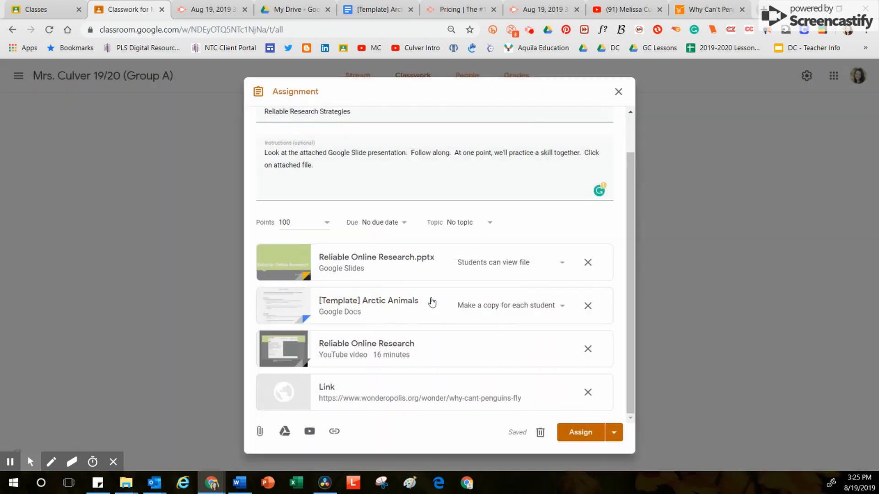
{"action": "left_click", "coordinate": [614, 432]}
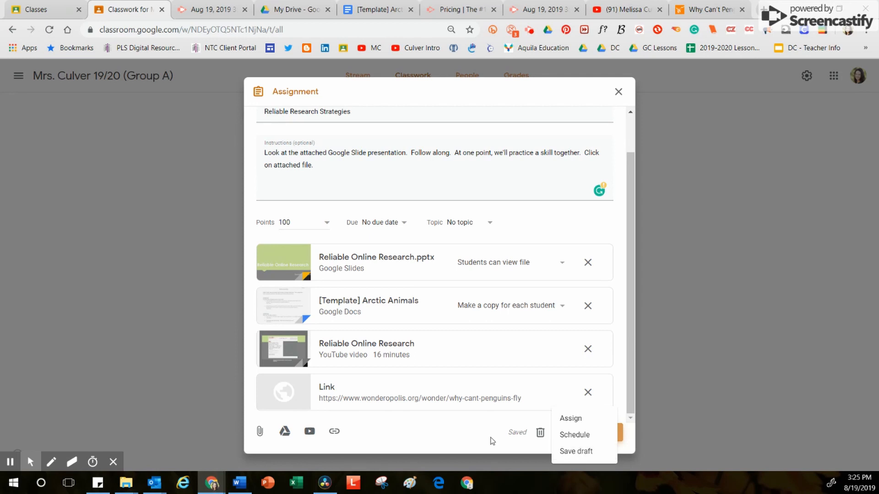
{"action": "left_click", "coordinate": [471, 436]}
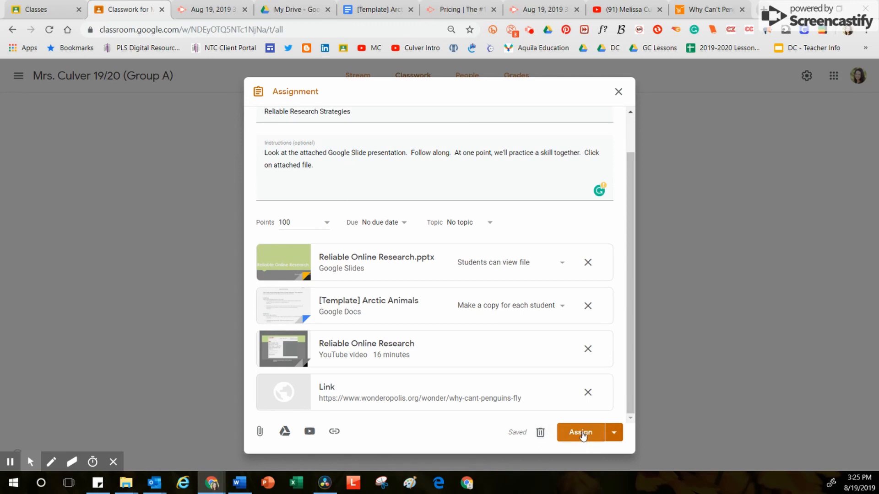
- Assign "Reliable Research Strategies" to the class and review its posted attachments, student work page and available actions
{"action": "left_click", "coordinate": [582, 435]}
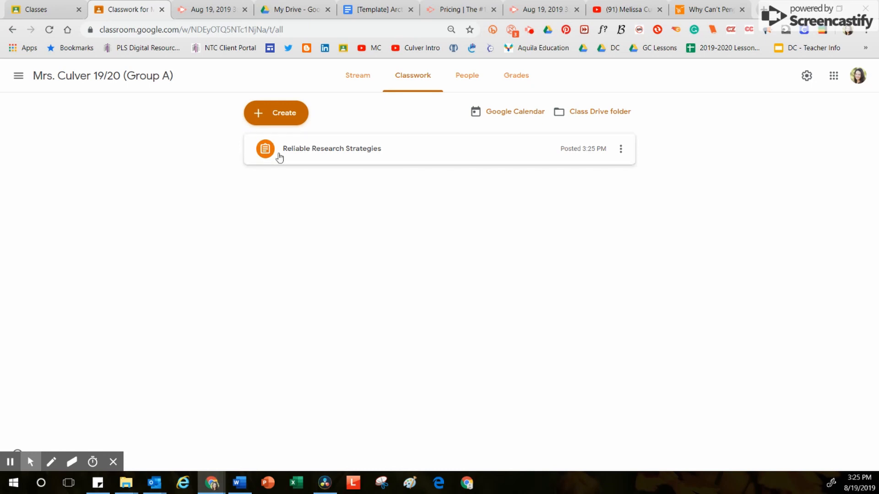
{"action": "left_click", "coordinate": [336, 150]}
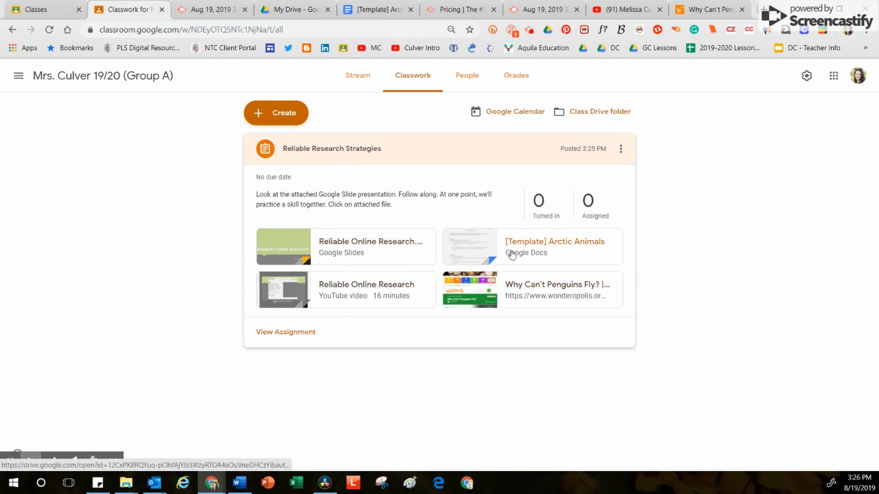
{"action": "left_click", "coordinate": [288, 337]}
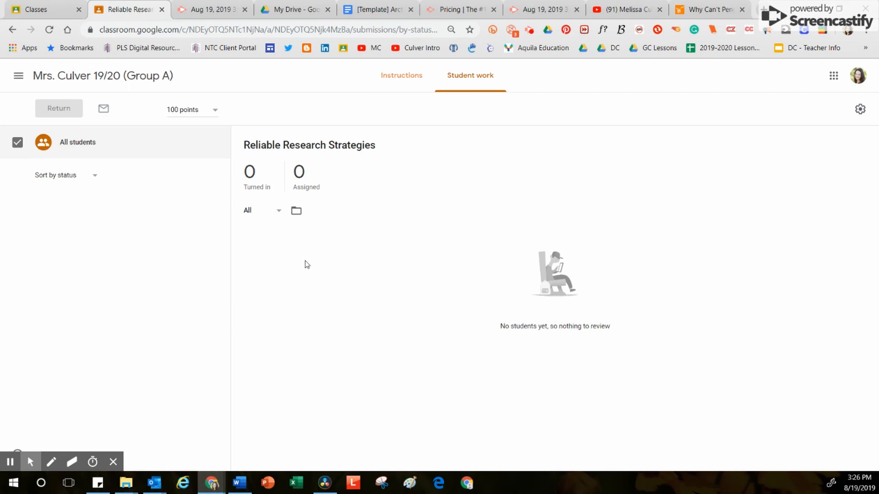
{"action": "left_click", "coordinate": [13, 30]}
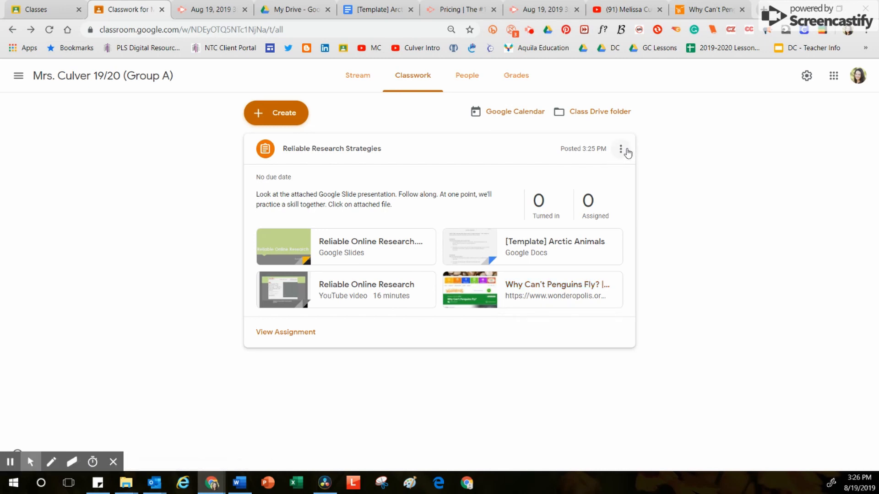
{"action": "left_click", "coordinate": [623, 150]}
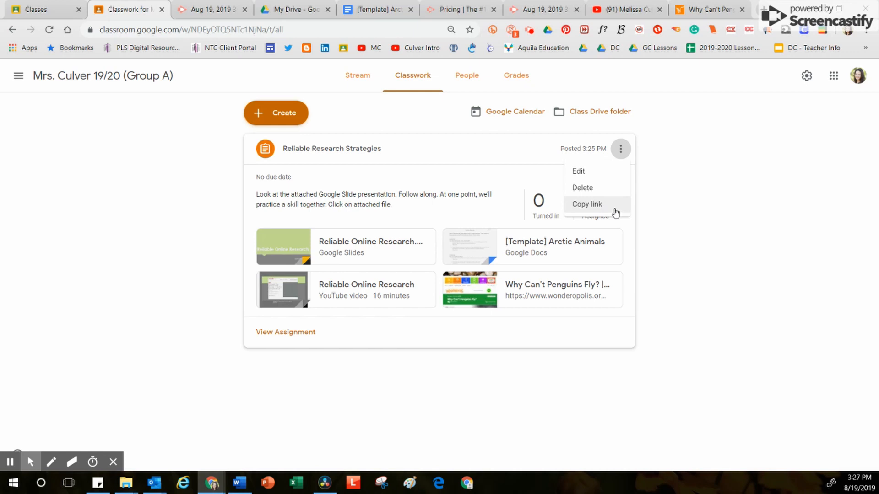
{"action": "left_click", "coordinate": [672, 209]}
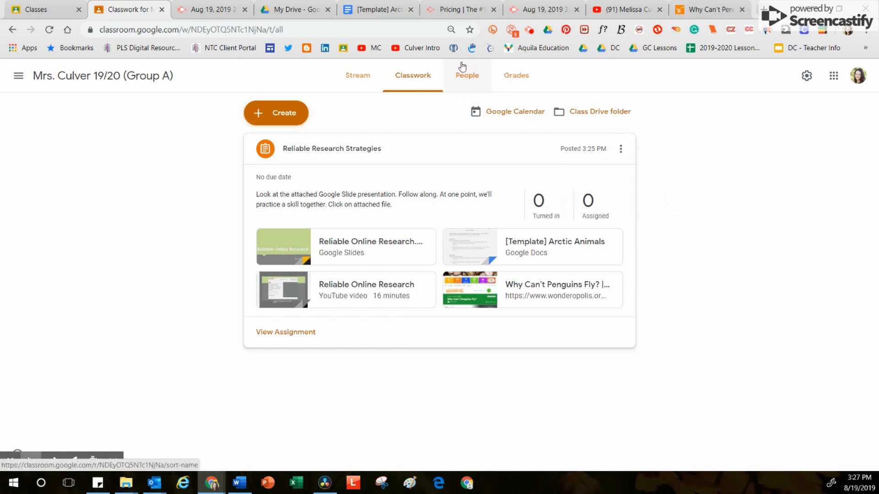
- View the class's People and Grades pages and bring up the list of classes being taught
{"action": "left_click", "coordinate": [468, 77]}
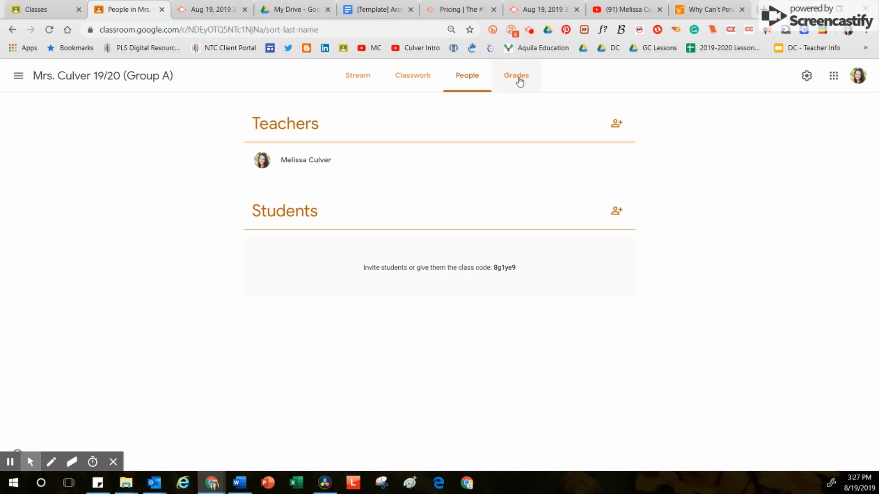
{"action": "left_click", "coordinate": [511, 79]}
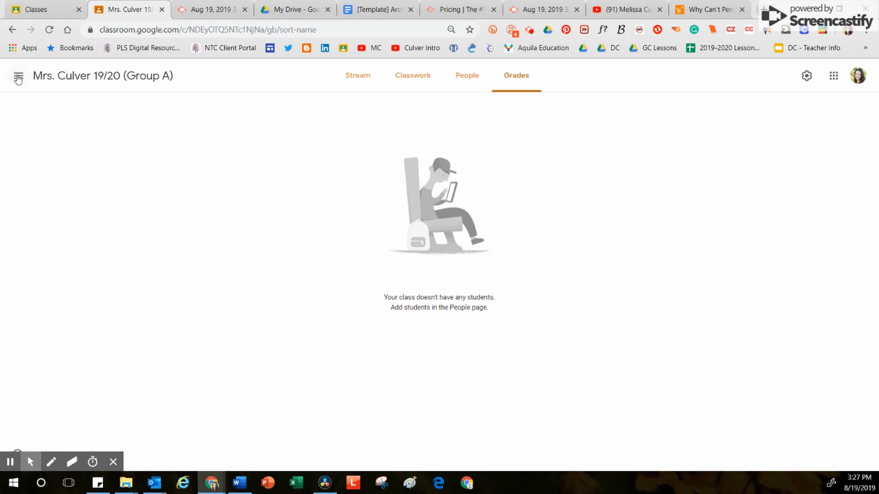
{"action": "left_click", "coordinate": [21, 77]}
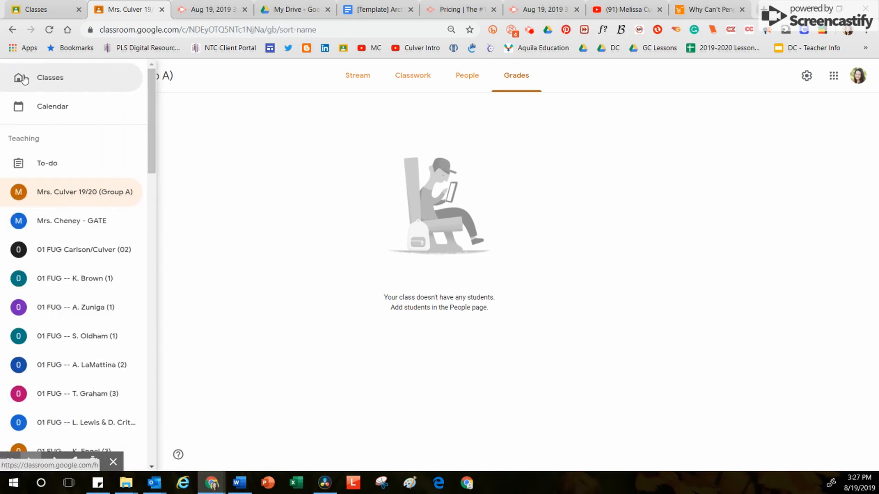
- Open the general Classroom settings and review the profile and the email, comment, enrolled-class and taught-class notification options
{"action": "left_click_drag", "start_coordinate": [153, 139], "coordinate": [171, 446]}
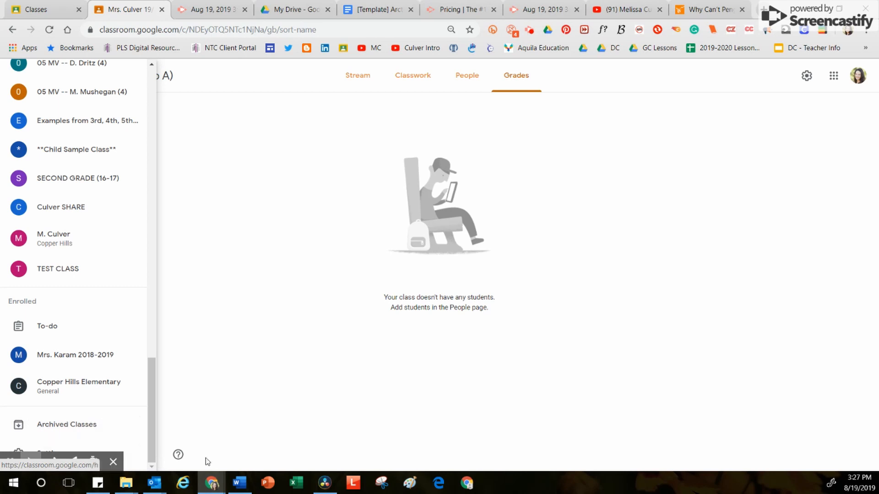
{"action": "left_click", "coordinate": [115, 462]}
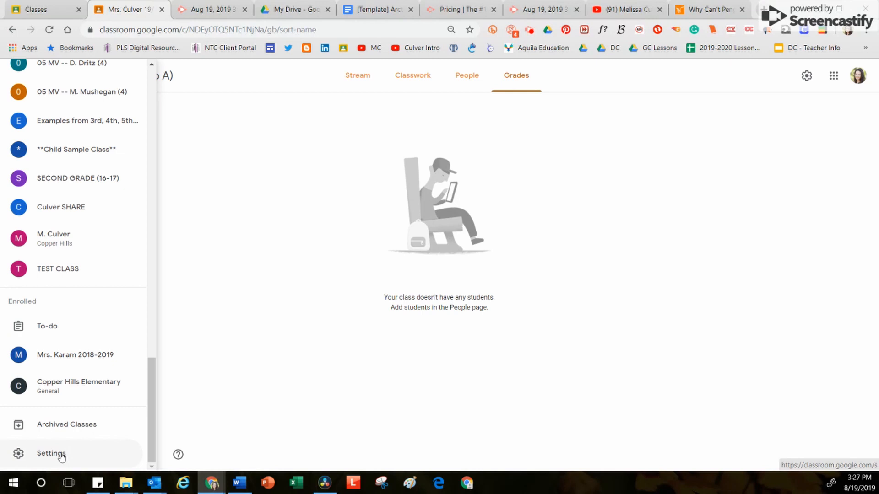
{"action": "left_click", "coordinate": [61, 455]}
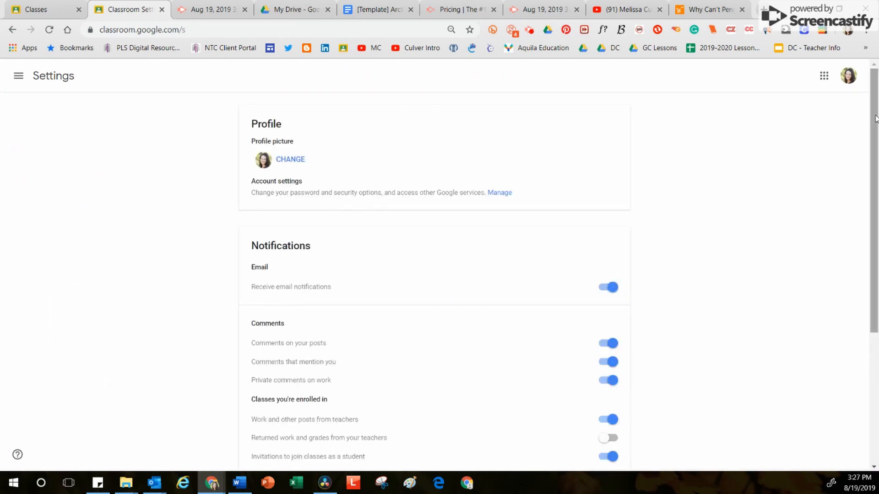
{"action": "left_click_drag", "start_coordinate": [876, 119], "coordinate": [877, 213]}
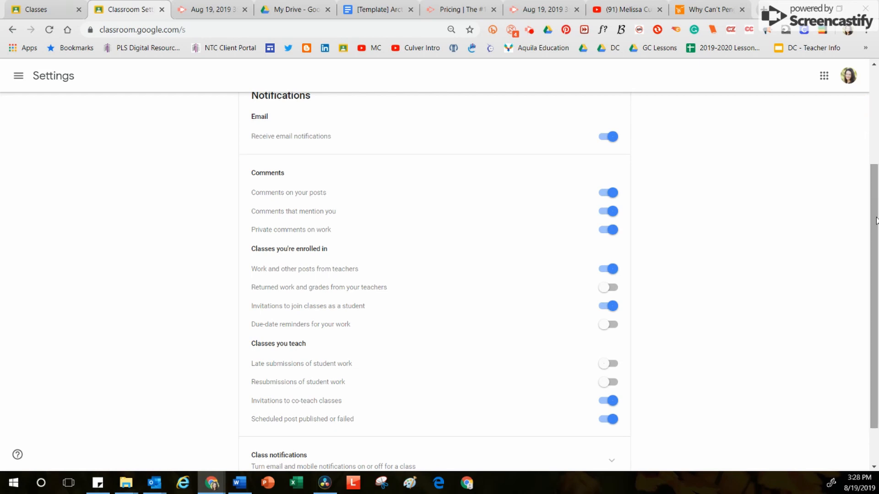
{"action": "scroll", "coordinate": [874, 197], "scroll_direction": "up", "scroll_amount": 2}
{"action": "left_click_drag", "start_coordinate": [874, 187], "coordinate": [874, 135]}
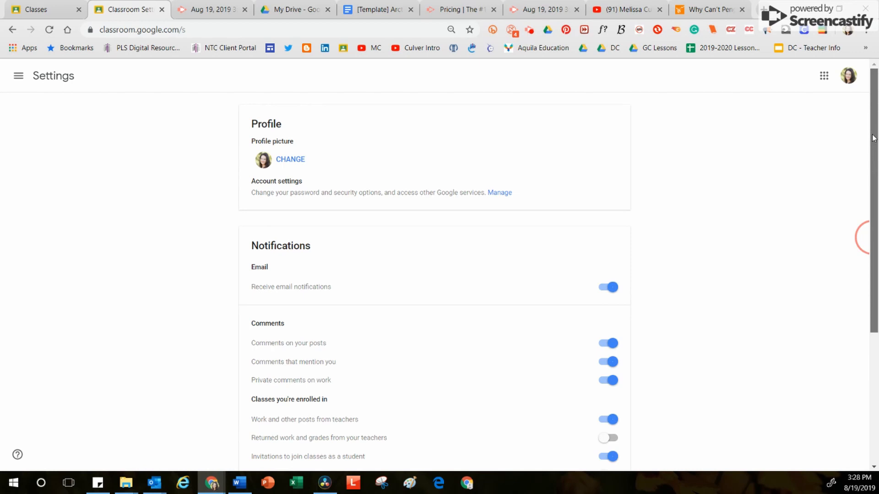
{"action": "scroll", "coordinate": [867, 231], "scroll_direction": "down", "scroll_amount": 3}
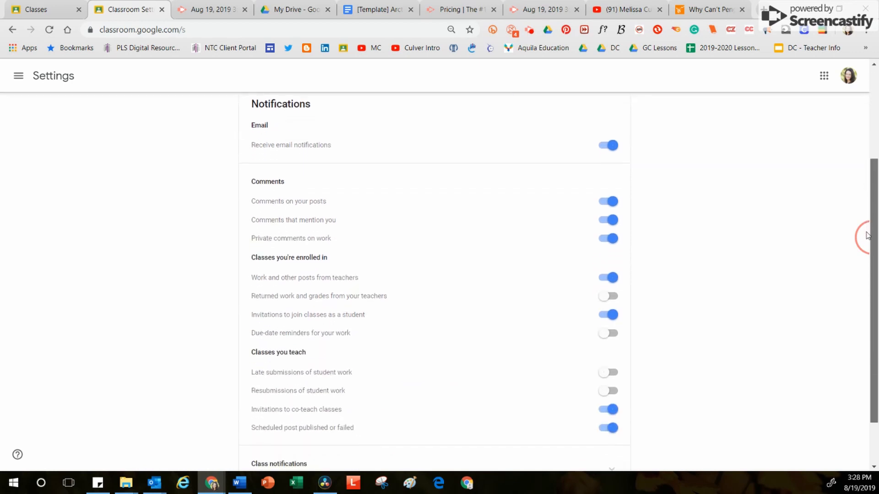